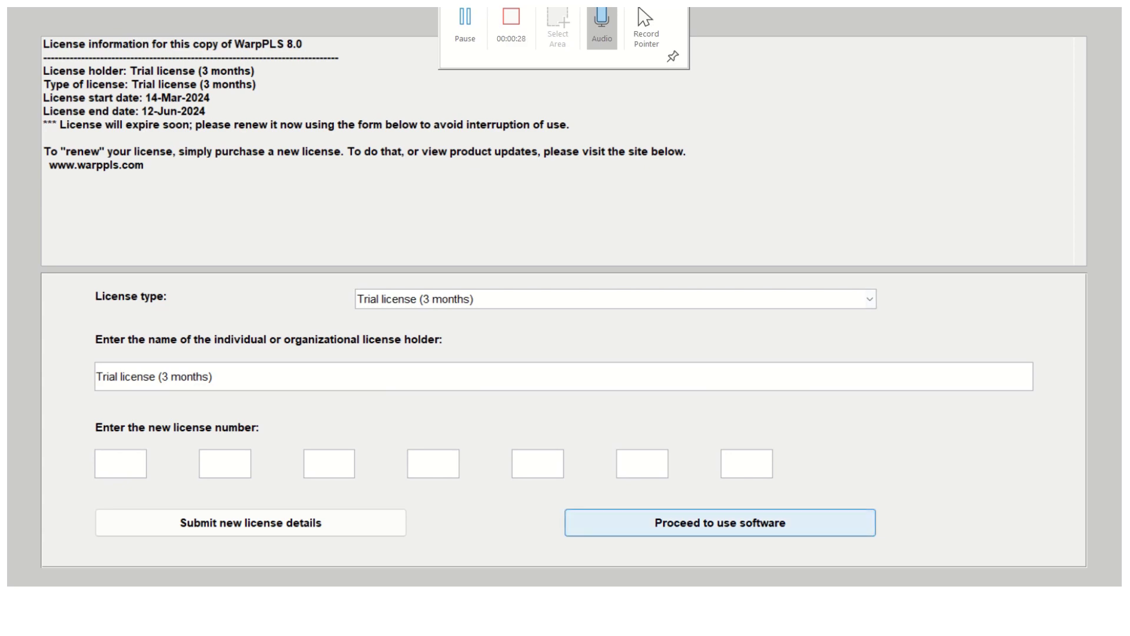
# Continue past the license information into the software and start creating a new project file in Step 1
pyautogui.click(720, 523)
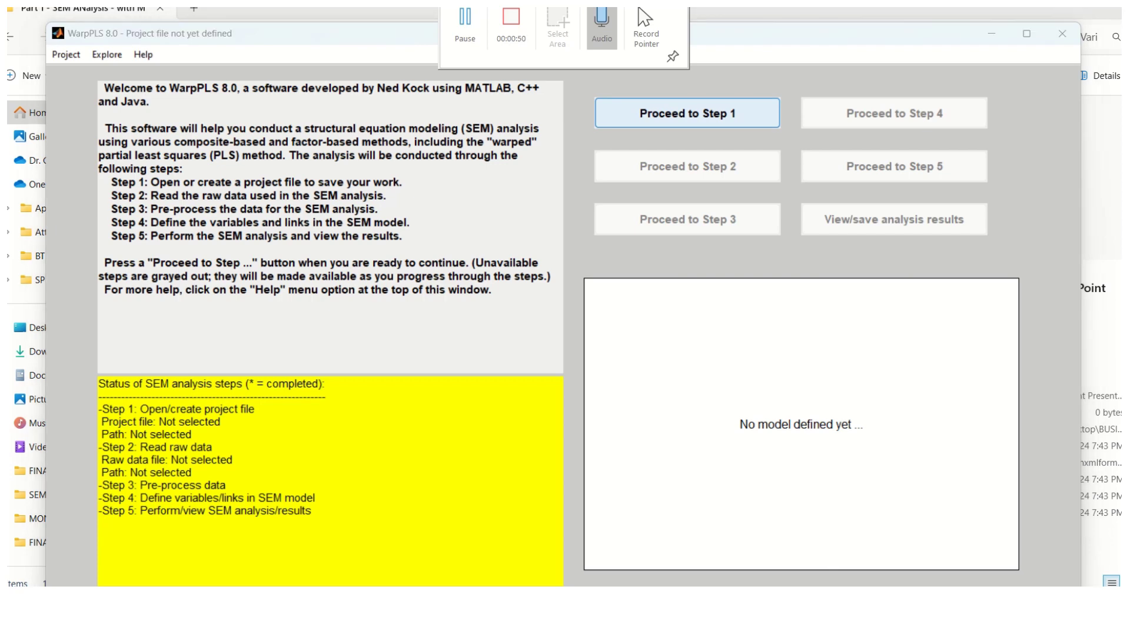
pyautogui.click(687, 113)
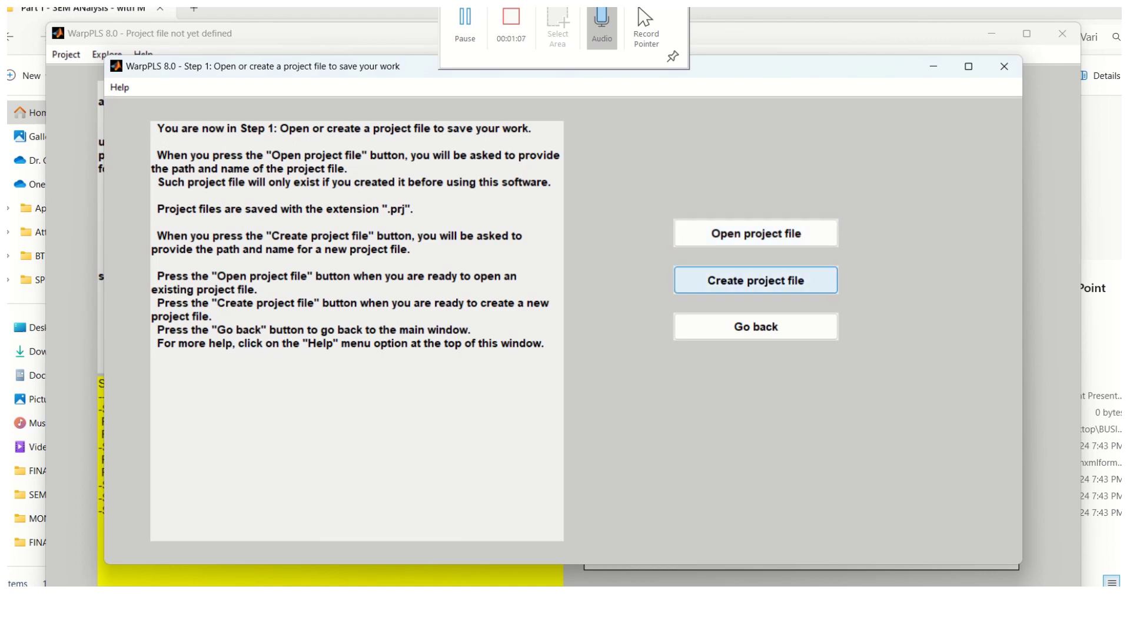
pyautogui.click(756, 281)
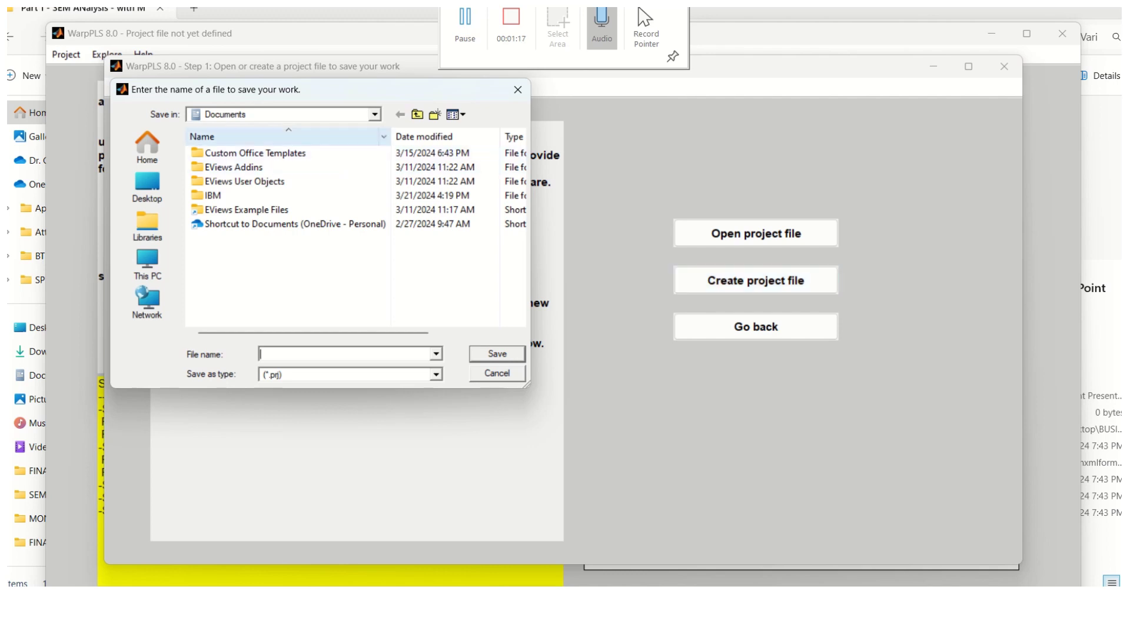
# Set the project's save location to Desktop > BUSINESS EDUCATION AND RESEARCH > IN PROGRESS > Part 1 - SEM ANalysis - with Moderating Variable
pyautogui.click(374, 115)
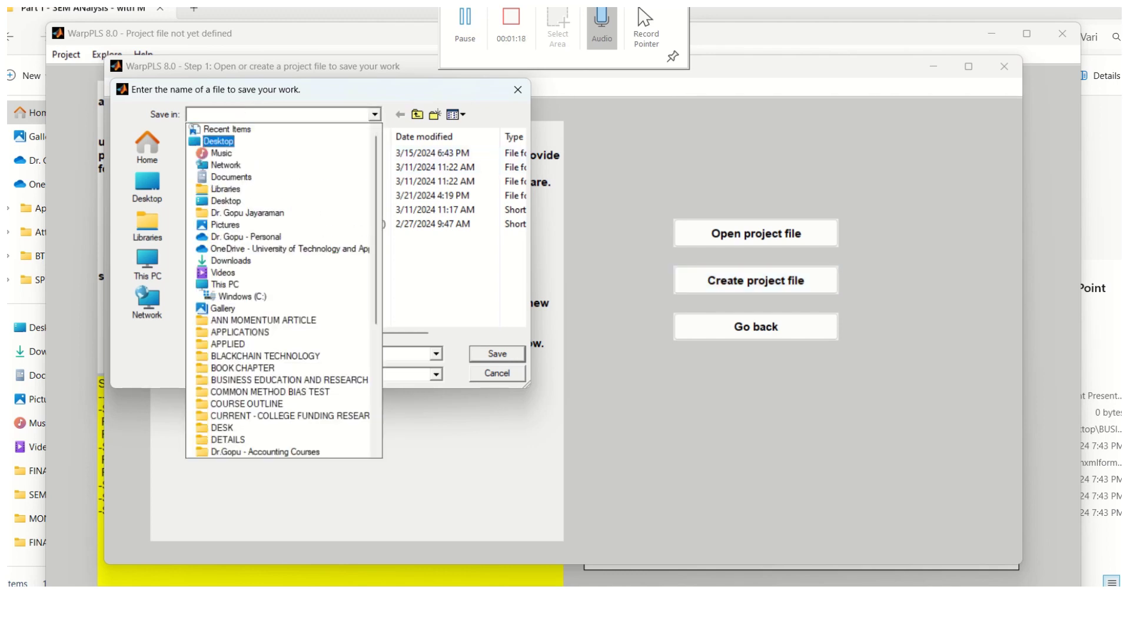
pyautogui.click(219, 141)
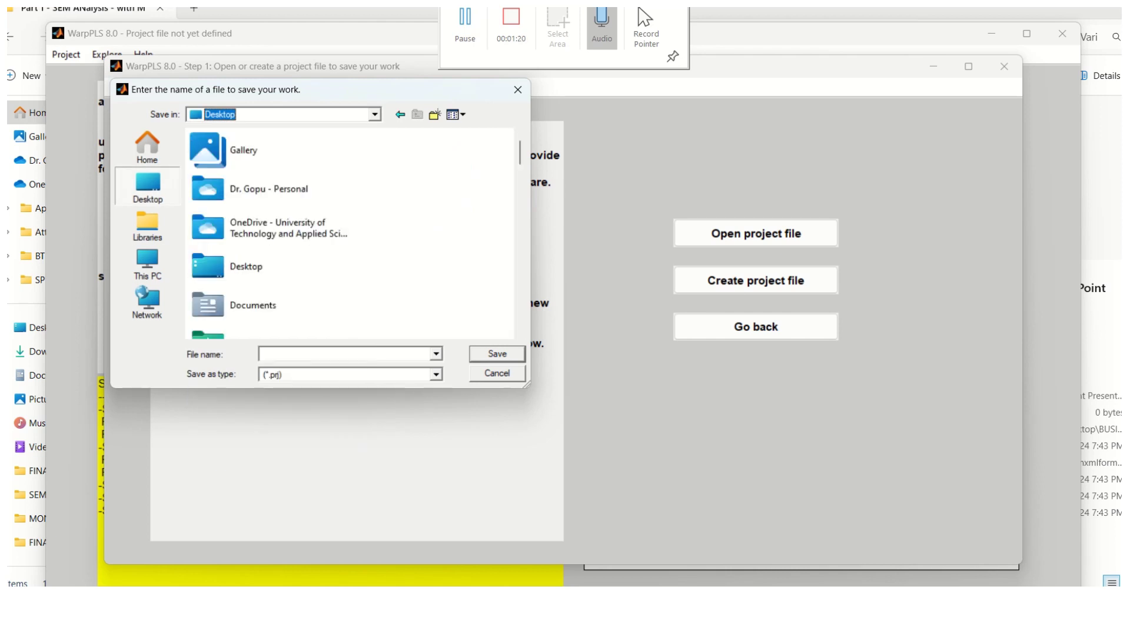
pyautogui.scroll(-3, 350, 232)
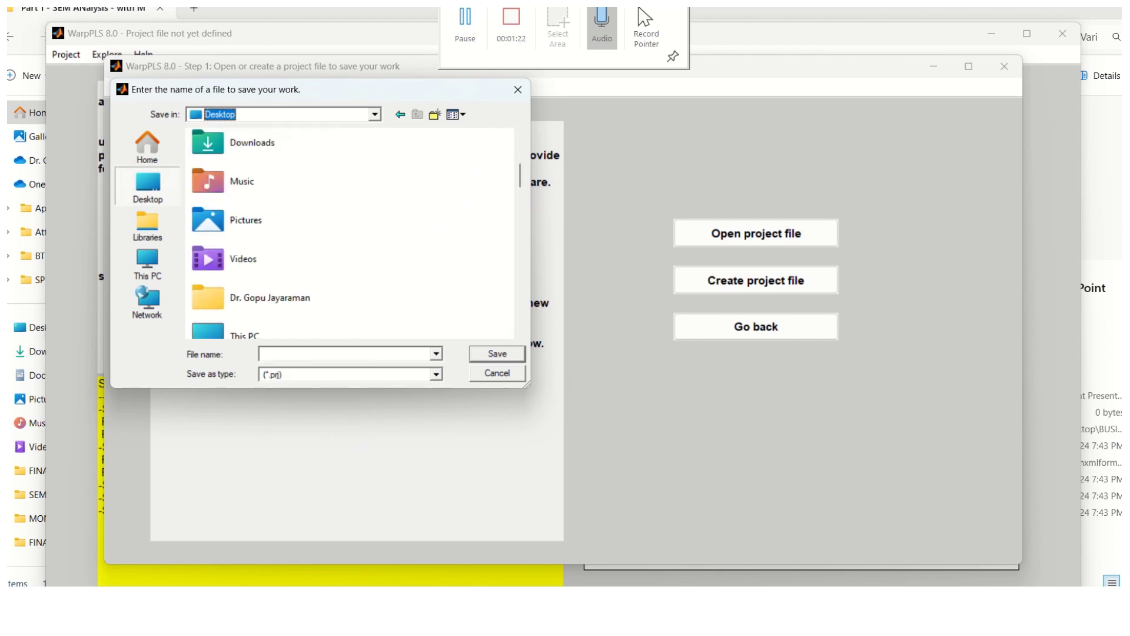
pyautogui.scroll(-6, 350, 233)
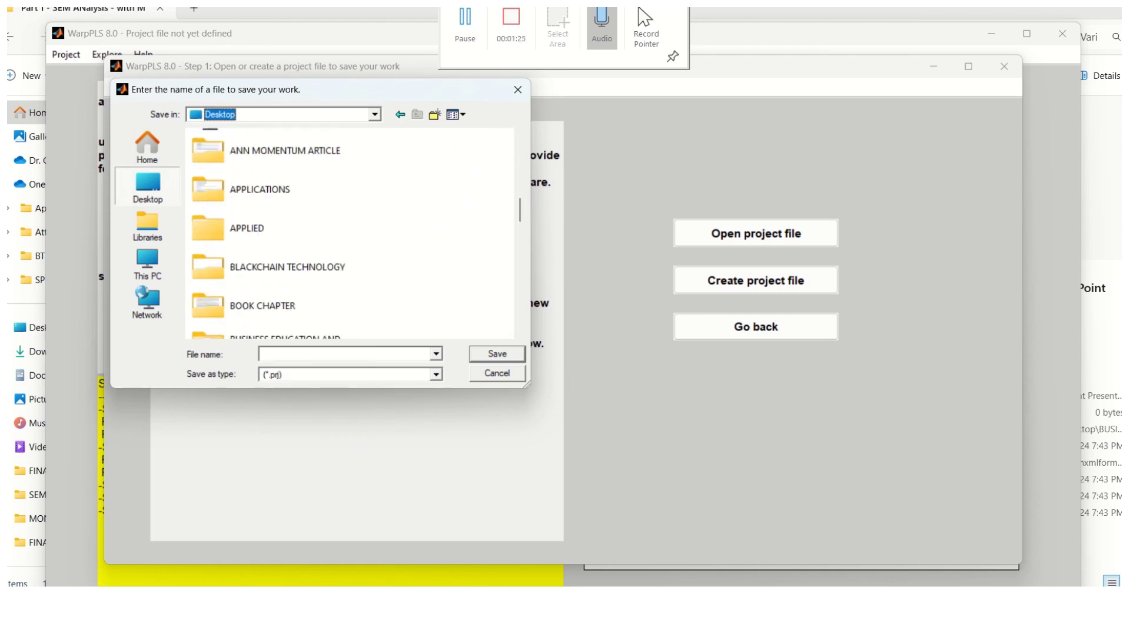
pyautogui.scroll(-3, 350, 233)
pyautogui.scroll(-3, 350, 232)
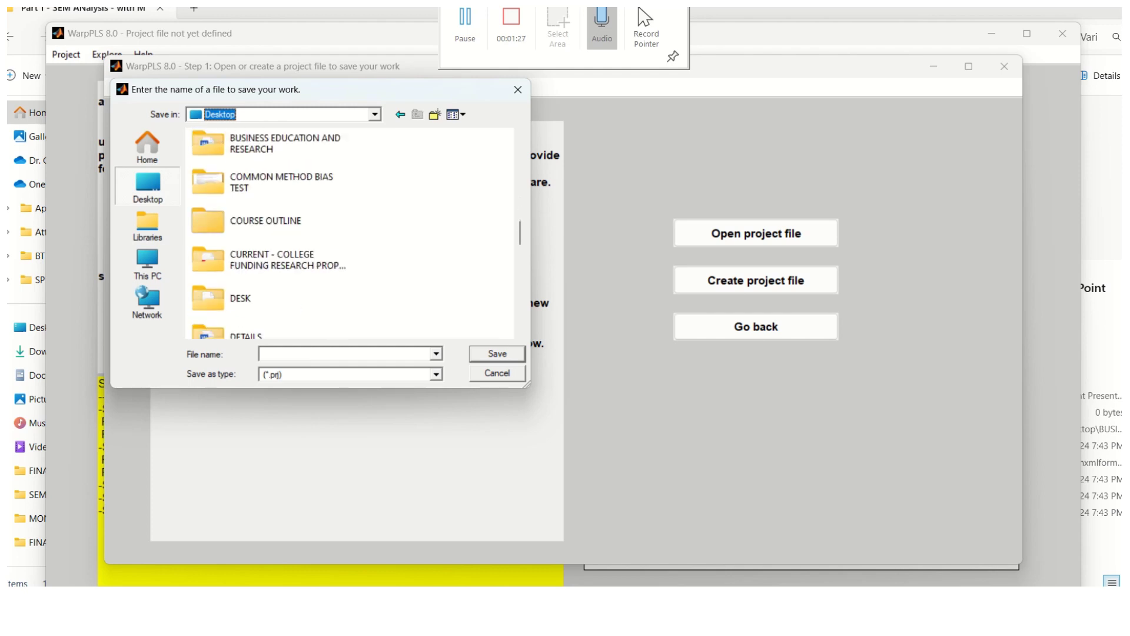
pyautogui.scroll(3, 350, 233)
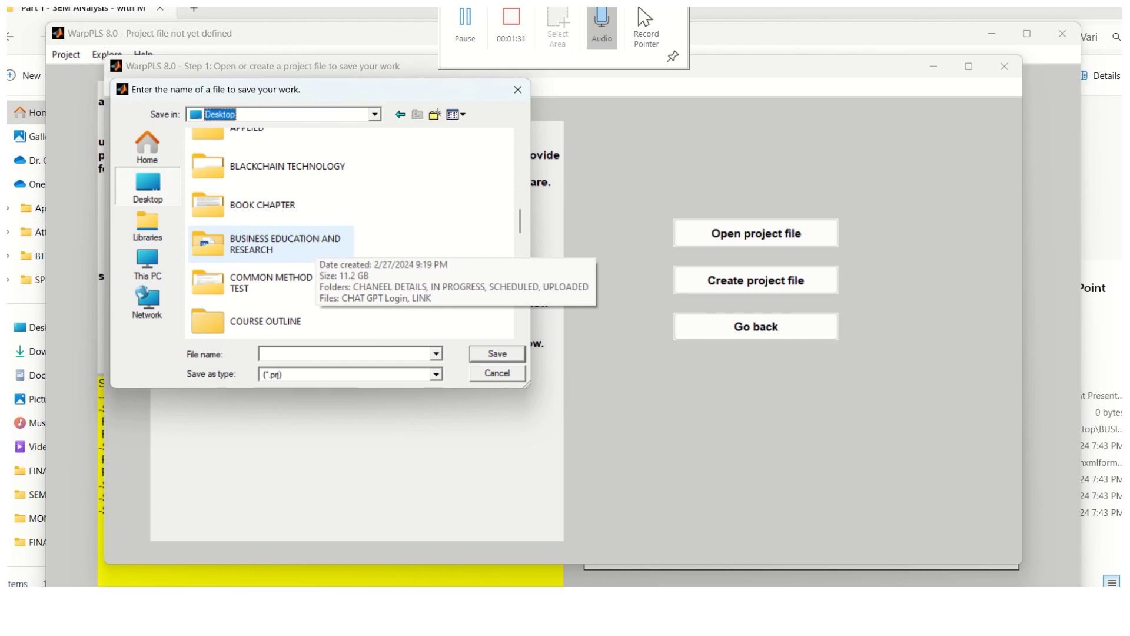
pyautogui.doubleClick(283, 244)
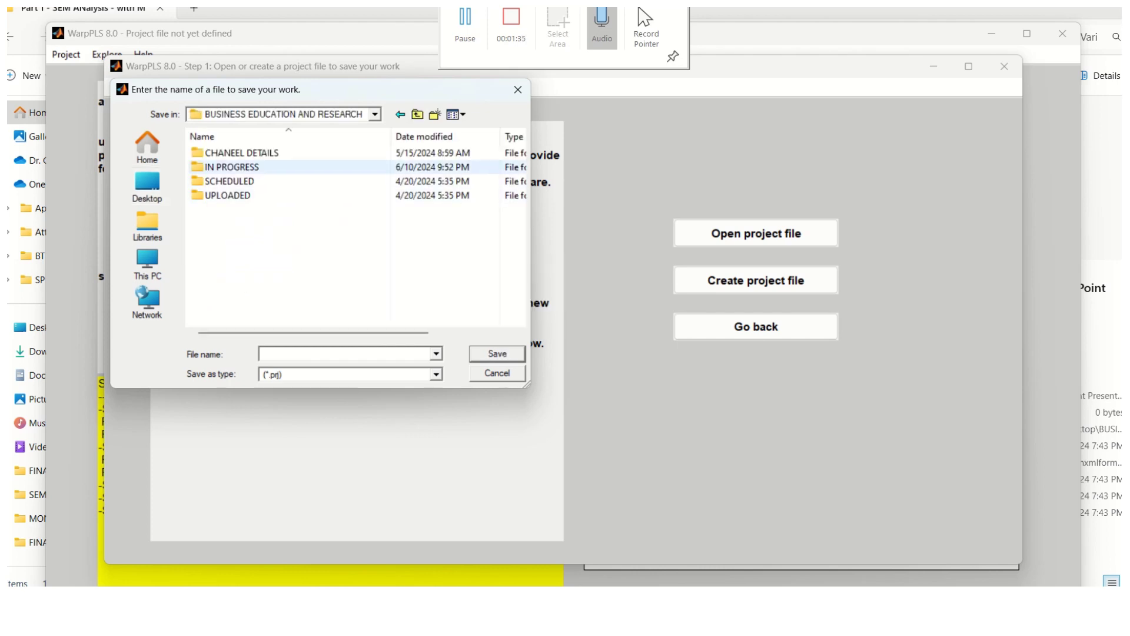
pyautogui.doubleClick(232, 166)
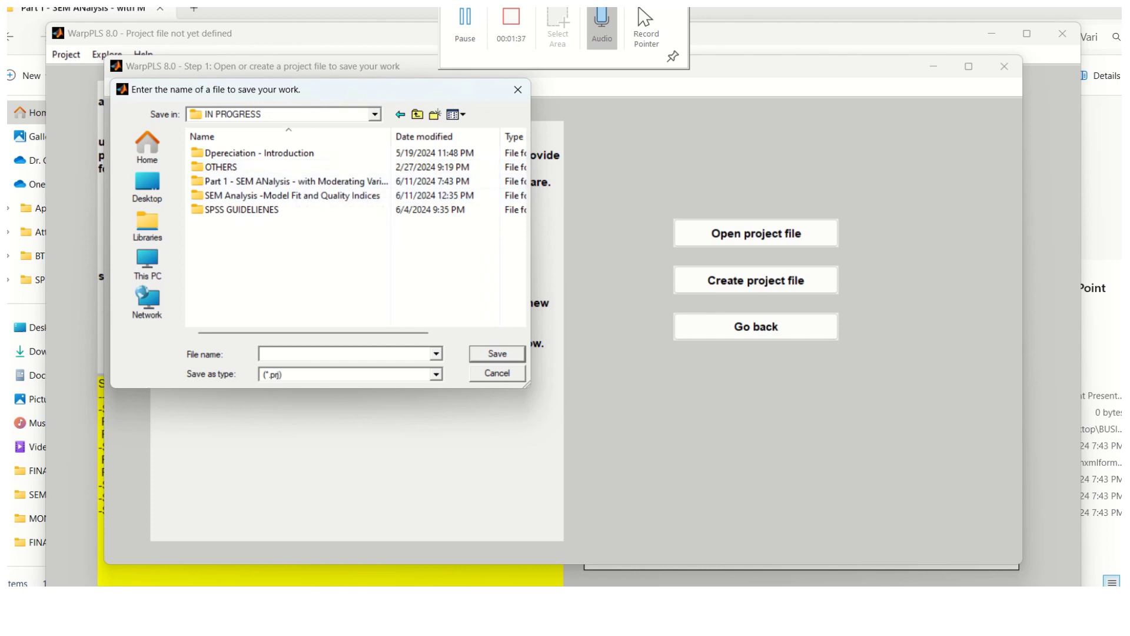
pyautogui.doubleClick(265, 180)
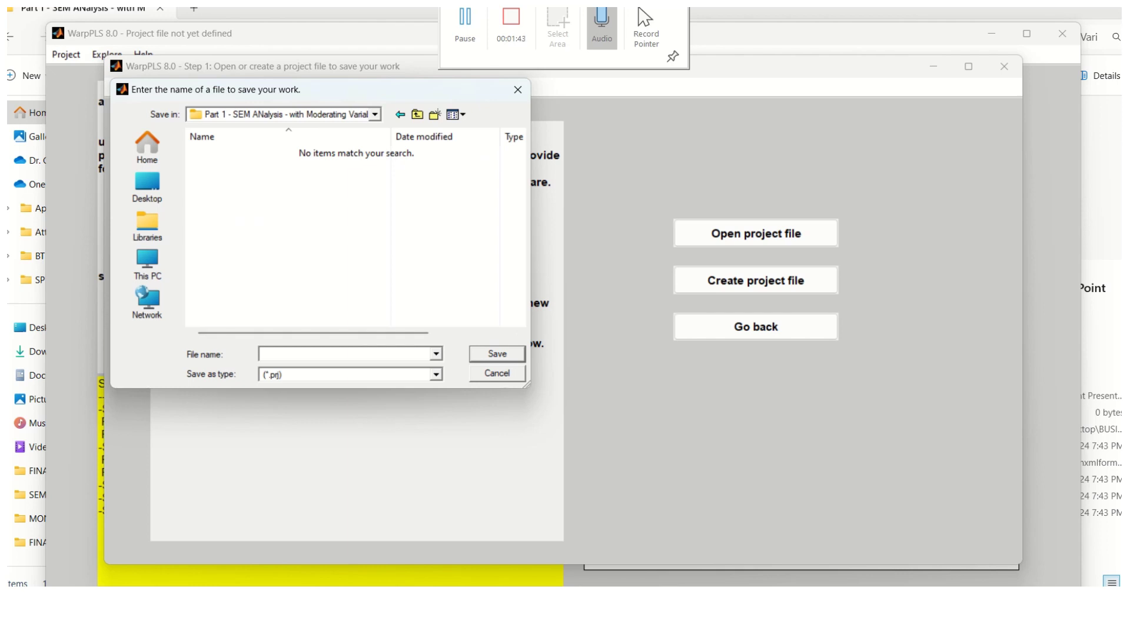
# List all file types and save the project as prj Customer Satisfaction.xlsx, replacing the existing file
pyautogui.click(436, 374)
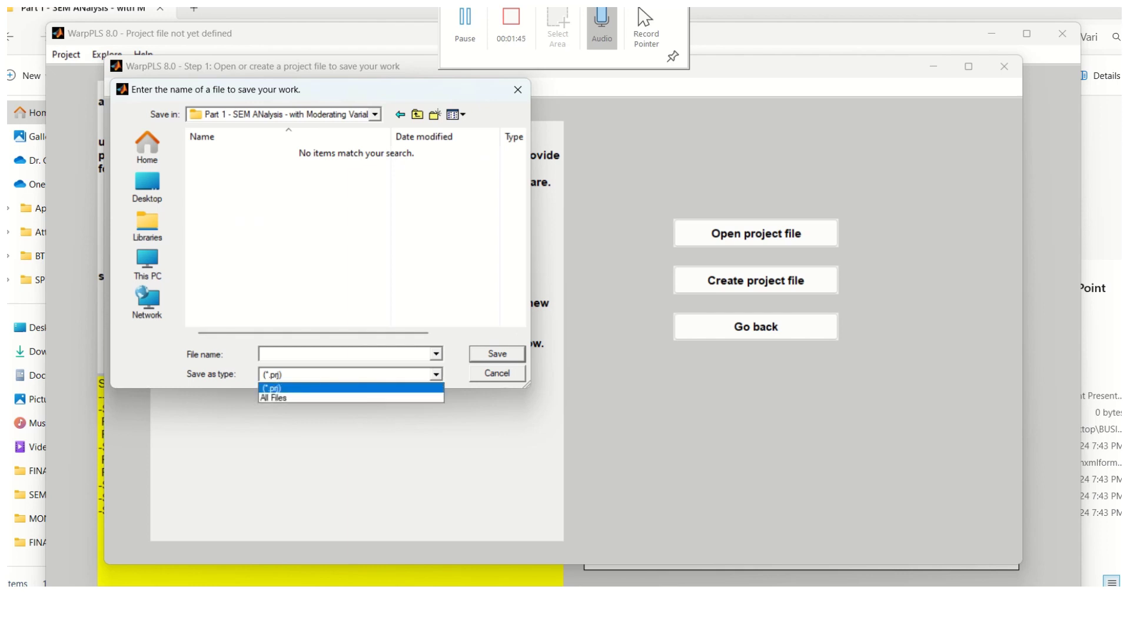
pyautogui.press('Return')
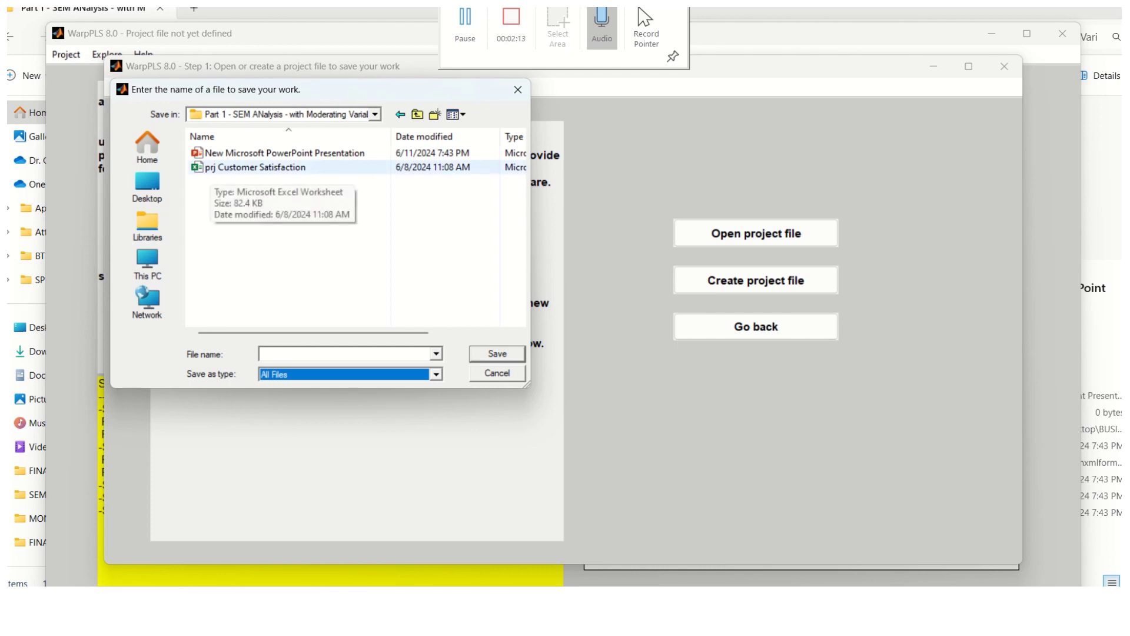
pyautogui.click(255, 167)
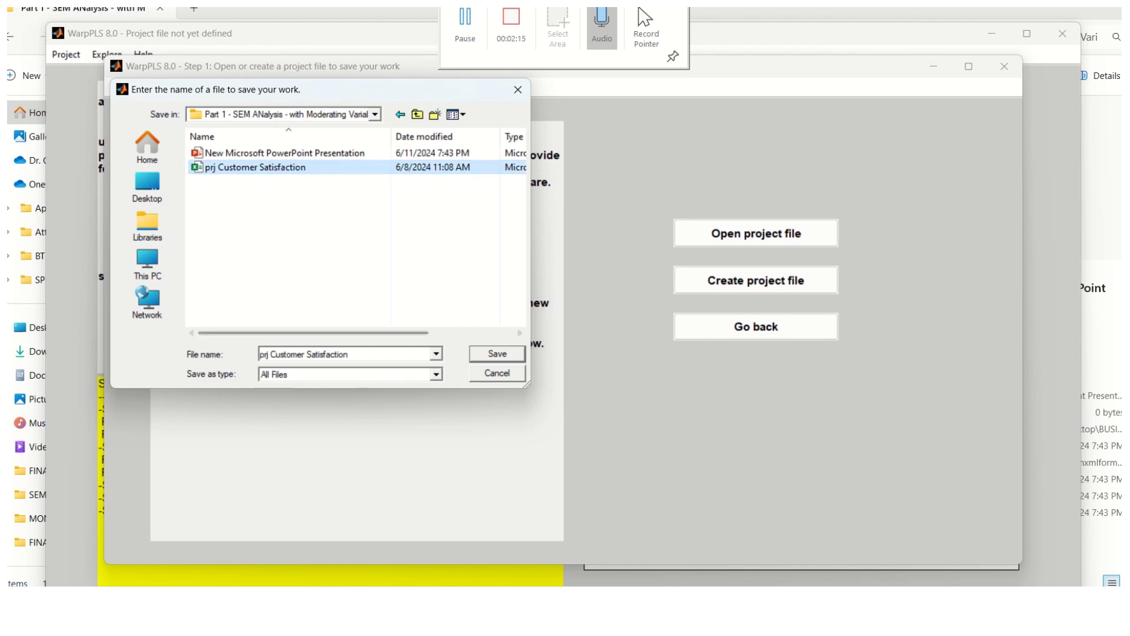
pyautogui.press('Return')
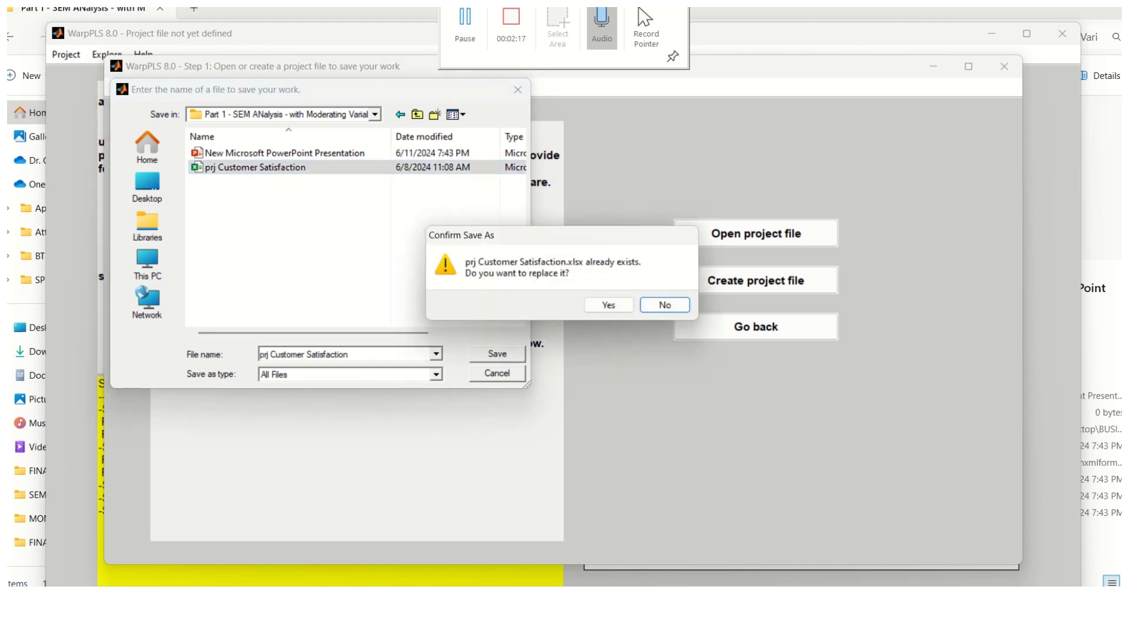
pyautogui.click(609, 305)
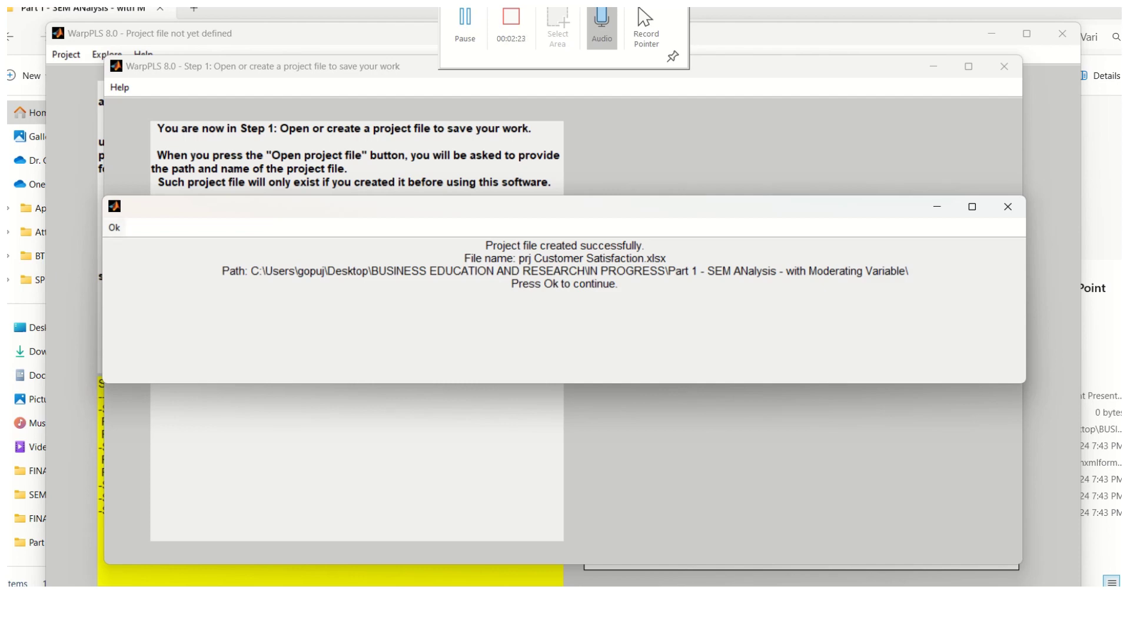
pyautogui.click(114, 227)
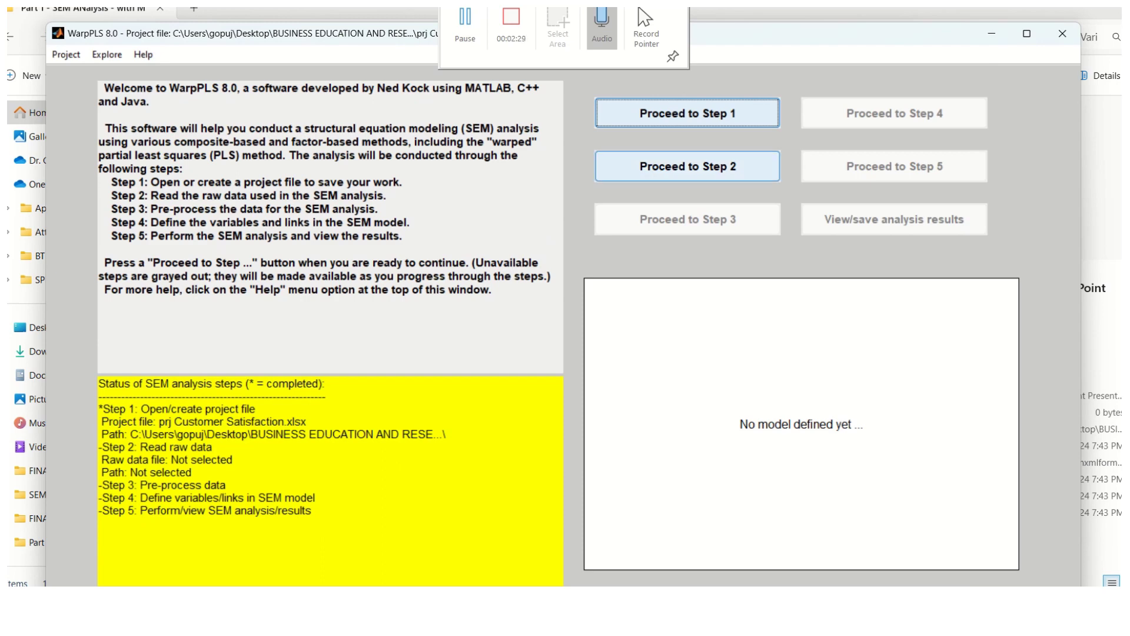
# In Step 2, read the raw data from the file prj Customer Satisfaction, using the All Files type filter
pyautogui.click(687, 166)
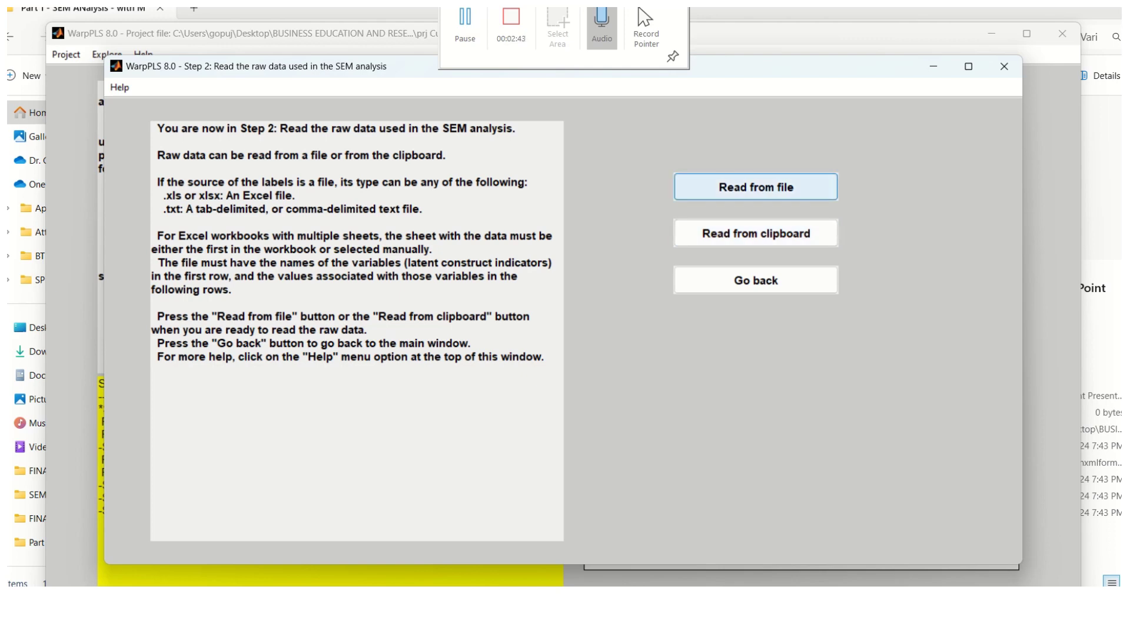
pyautogui.click(756, 187)
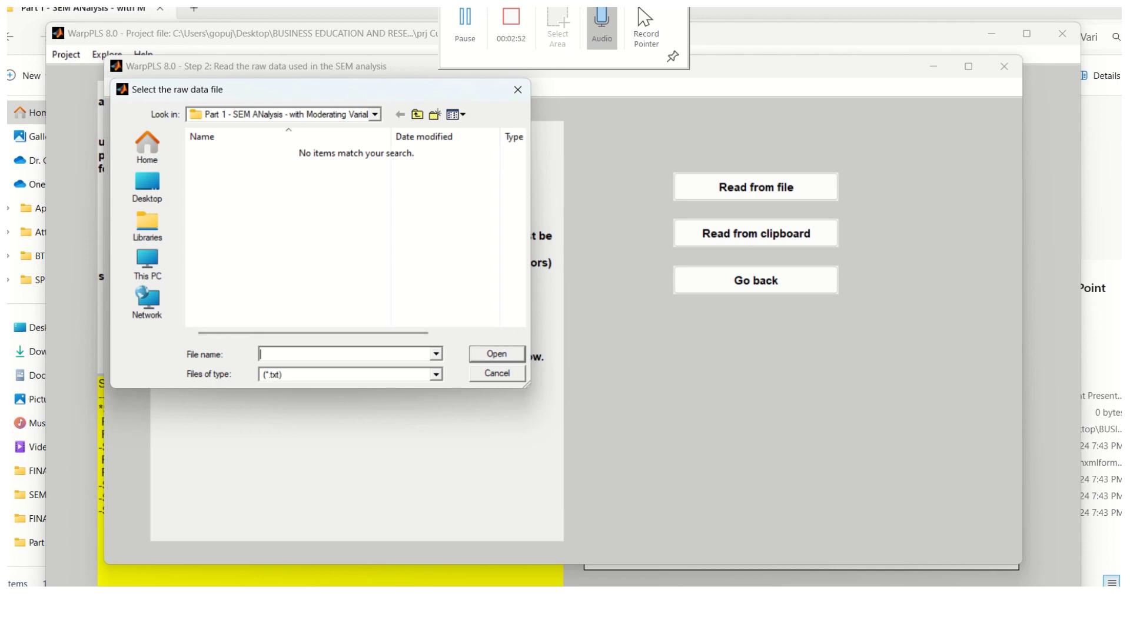
pyautogui.click(436, 374)
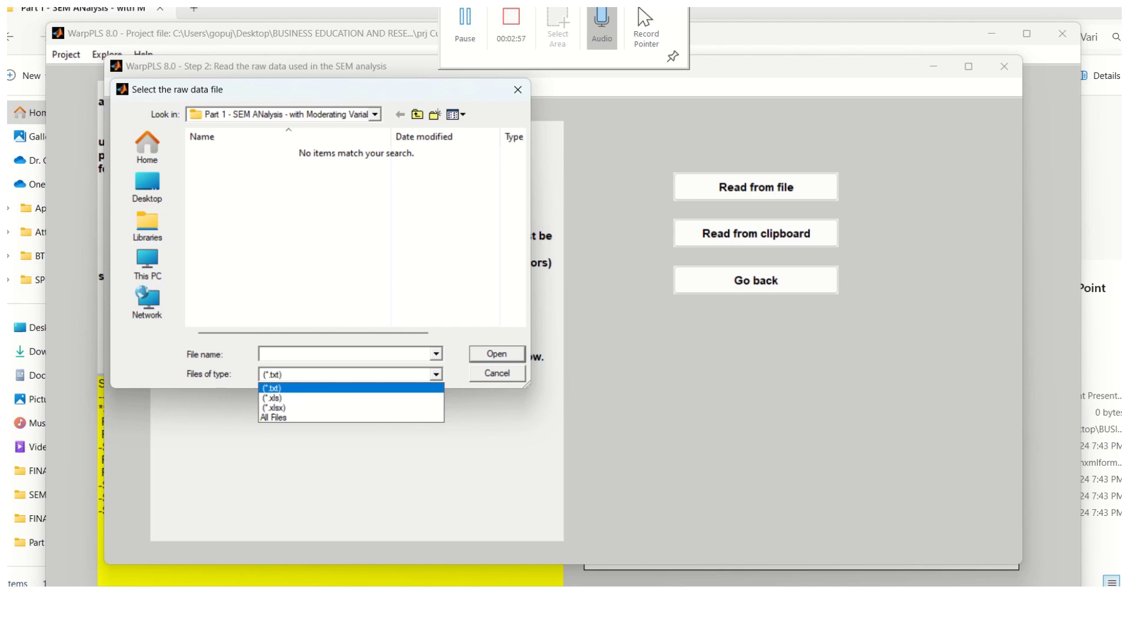
pyautogui.press('Down')
pyautogui.press('Down')
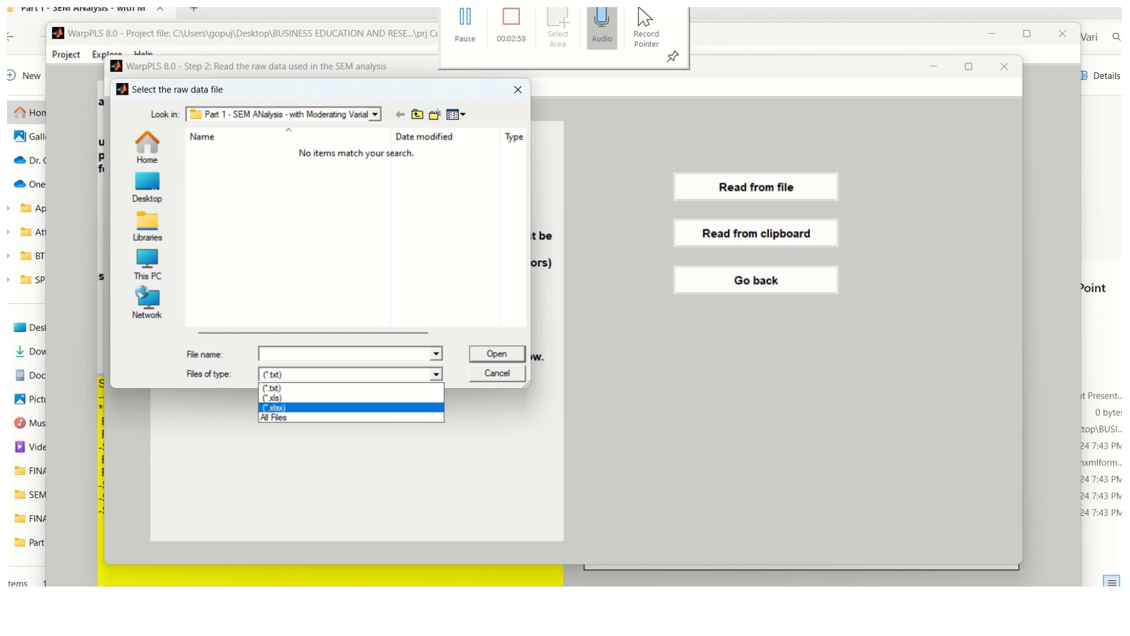
pyautogui.press('Down')
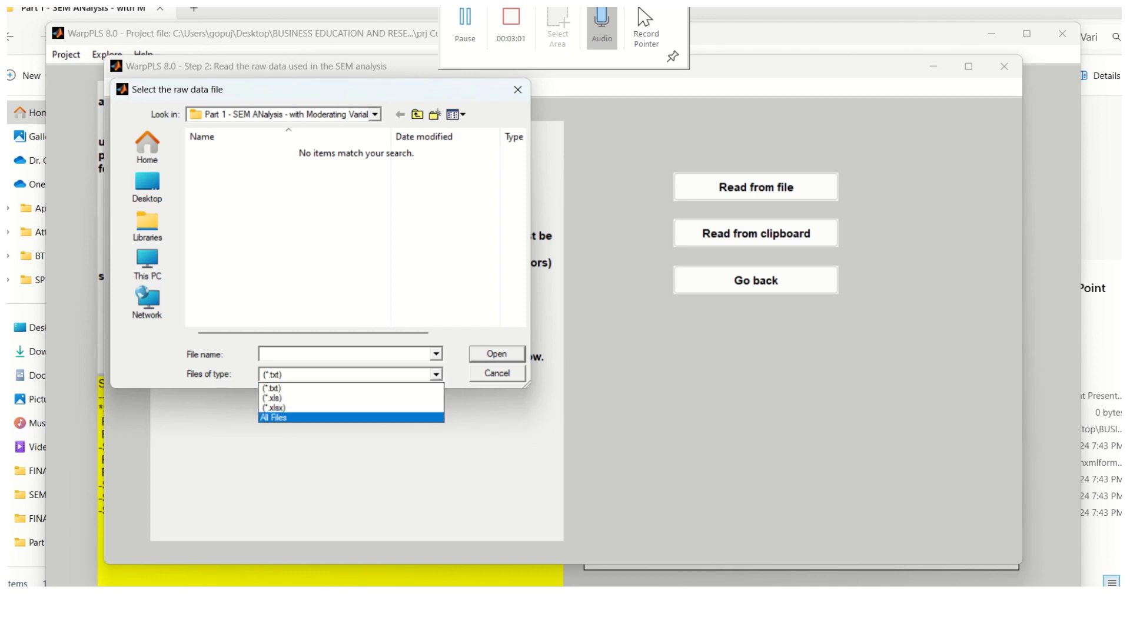
pyautogui.press('Return')
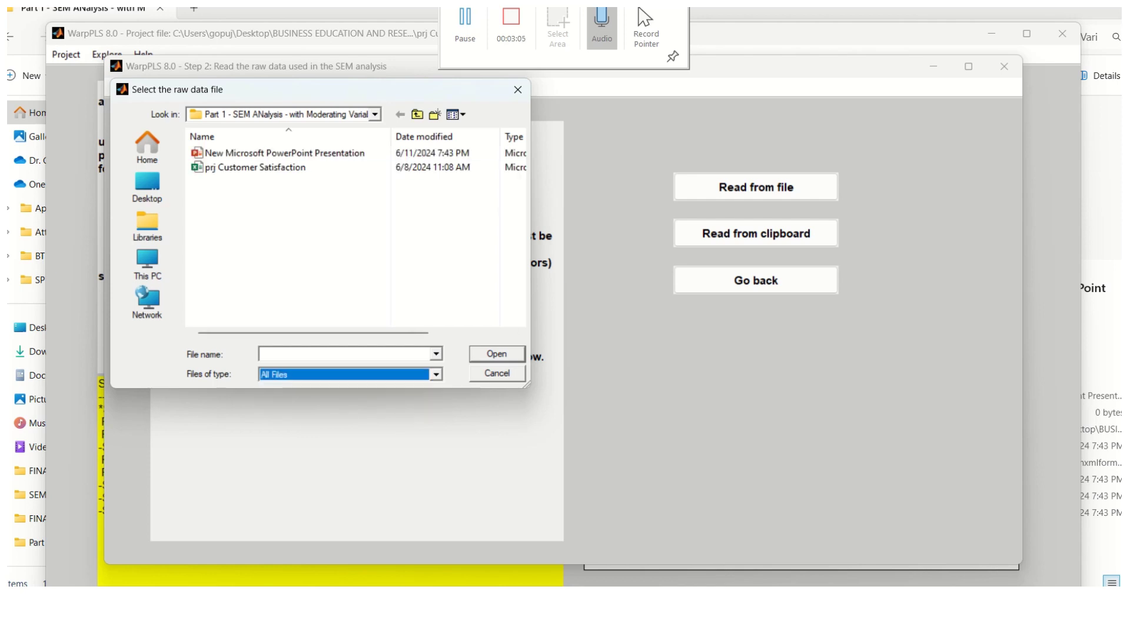
pyautogui.click(255, 167)
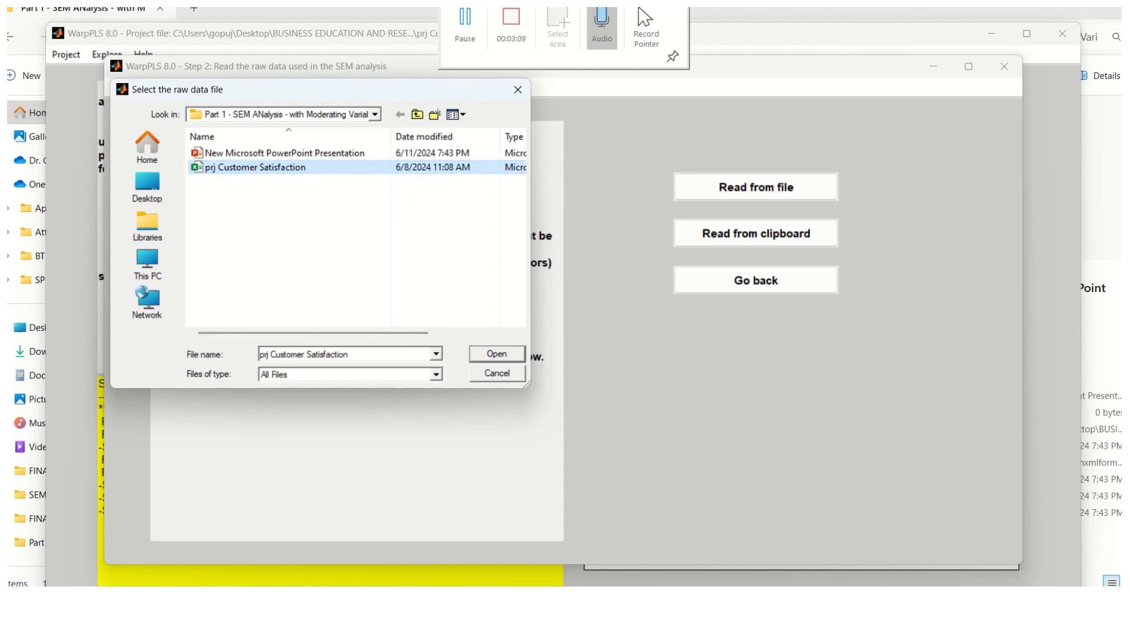
pyautogui.press('Return')
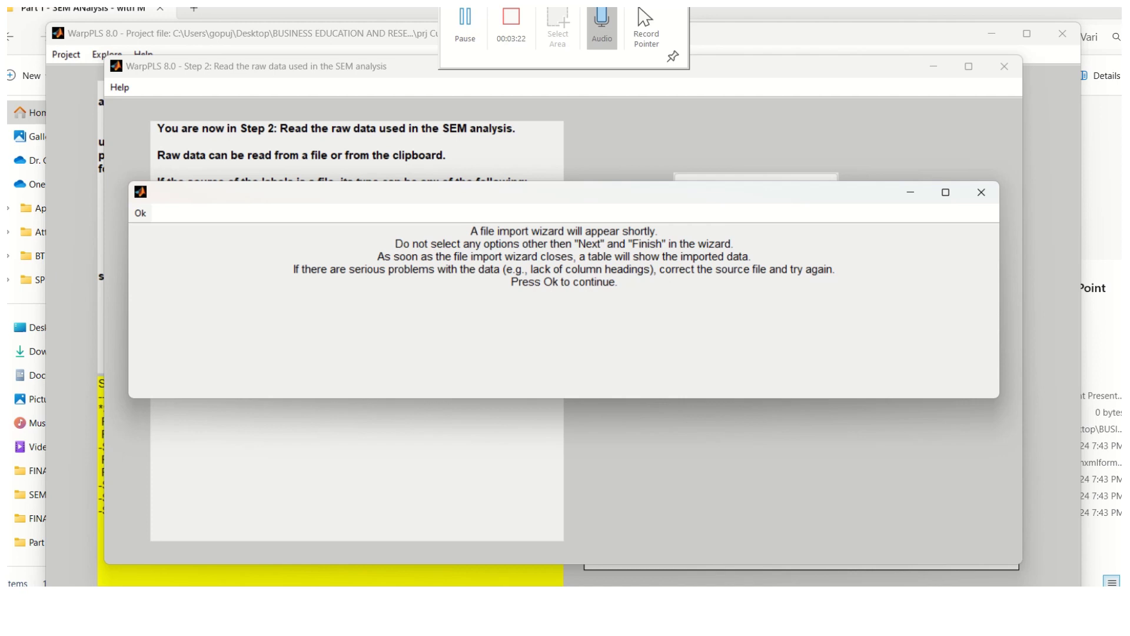
# Complete the import of Sheet1 with the default wizard options and accept the raw data table as correct
pyautogui.click(141, 213)
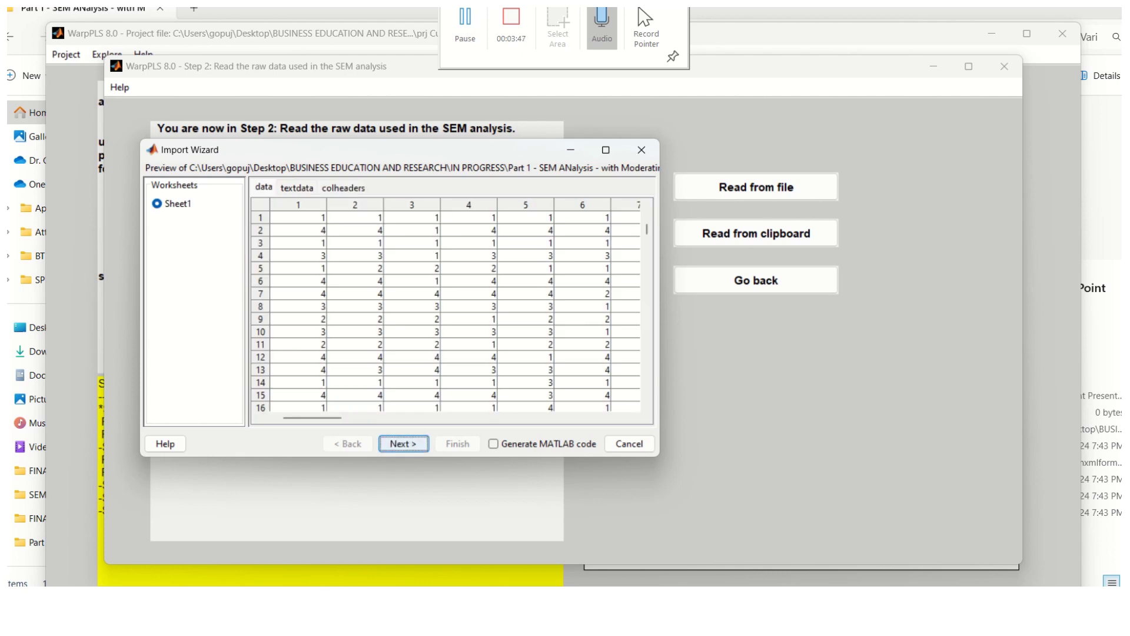
pyautogui.press('Return')
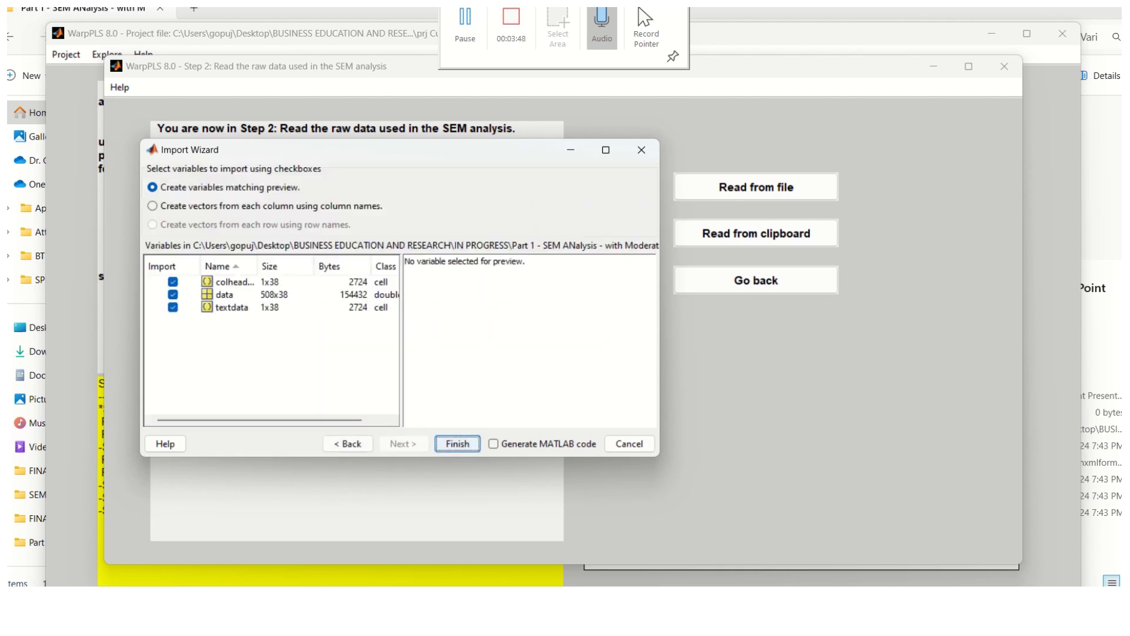
pyautogui.press('Return')
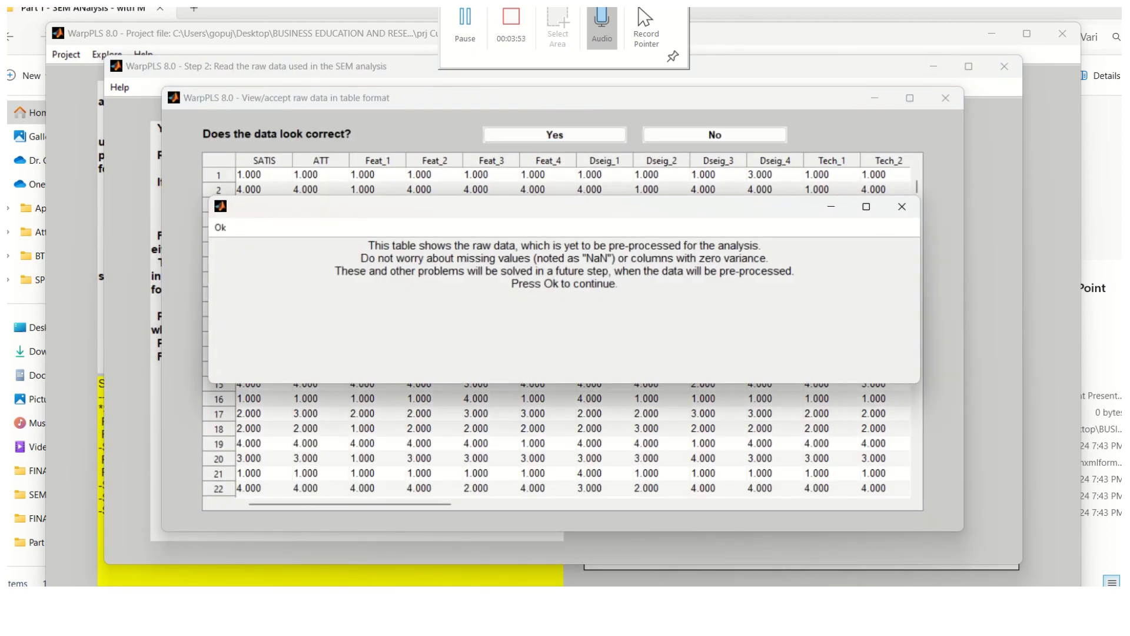
pyautogui.click(220, 227)
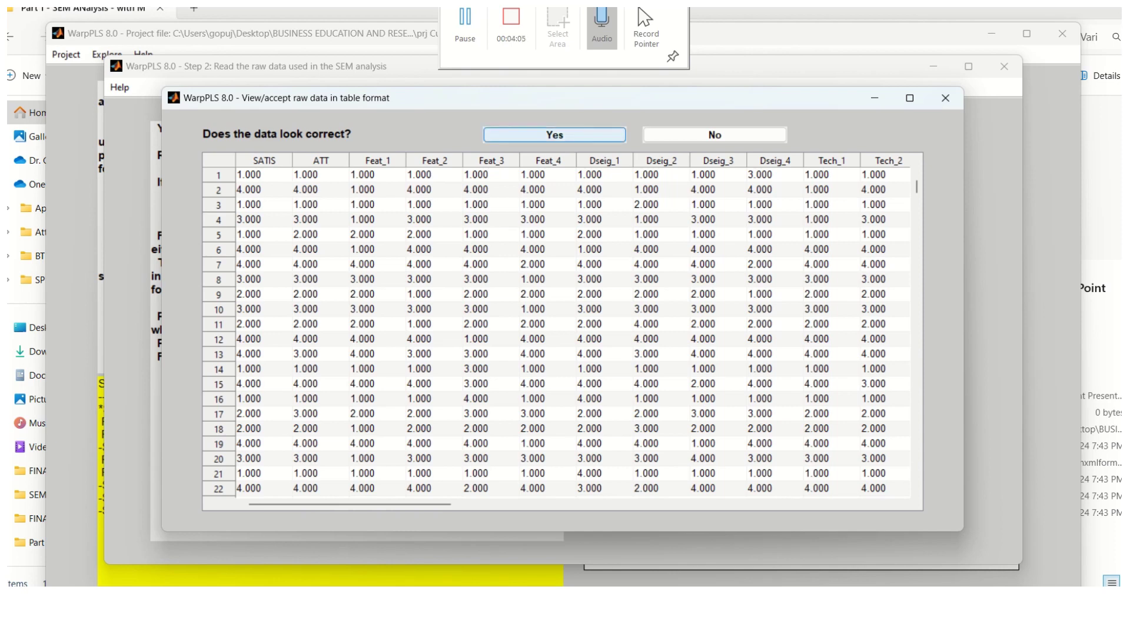
pyautogui.click(554, 135)
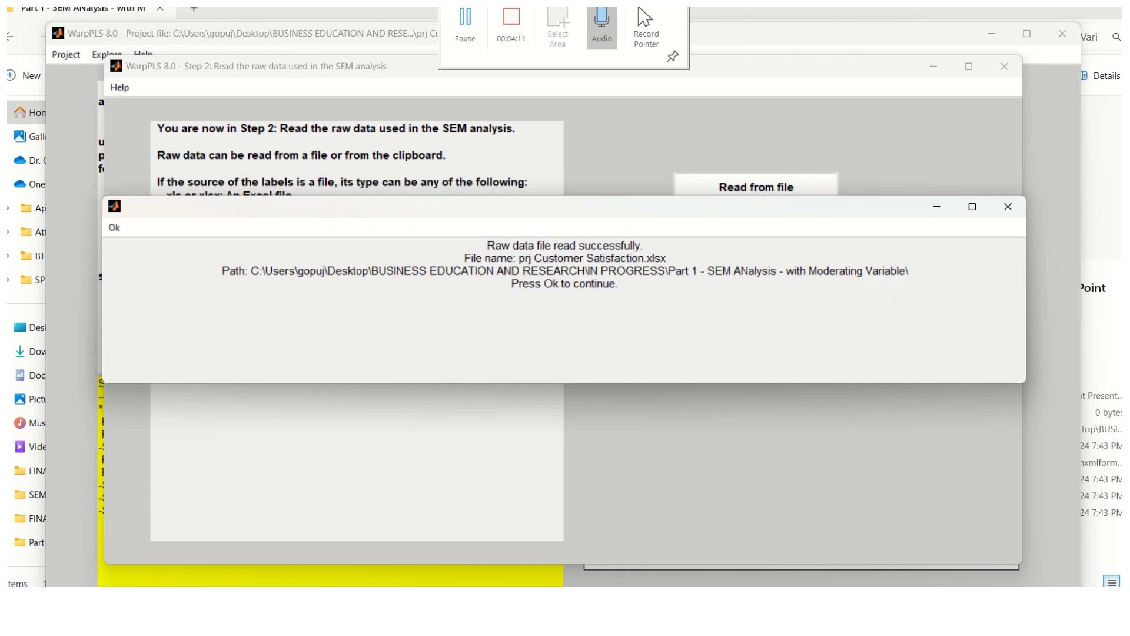
pyautogui.click(114, 227)
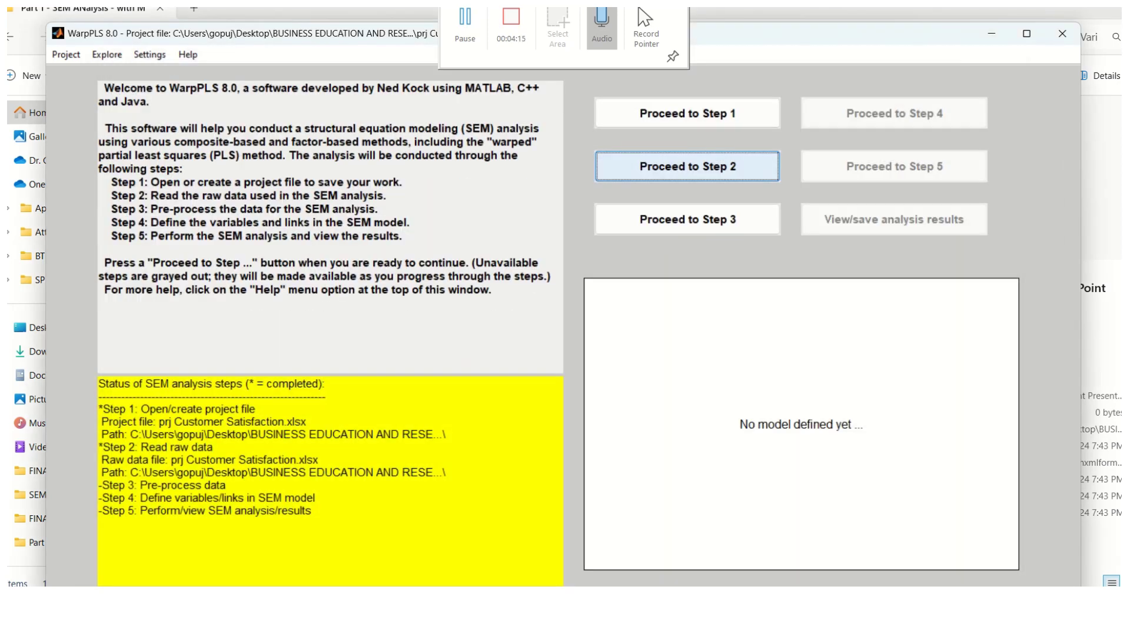
# Pre-process the raw data in Step 3 and accept the standardized data table as correct
pyautogui.click(687, 219)
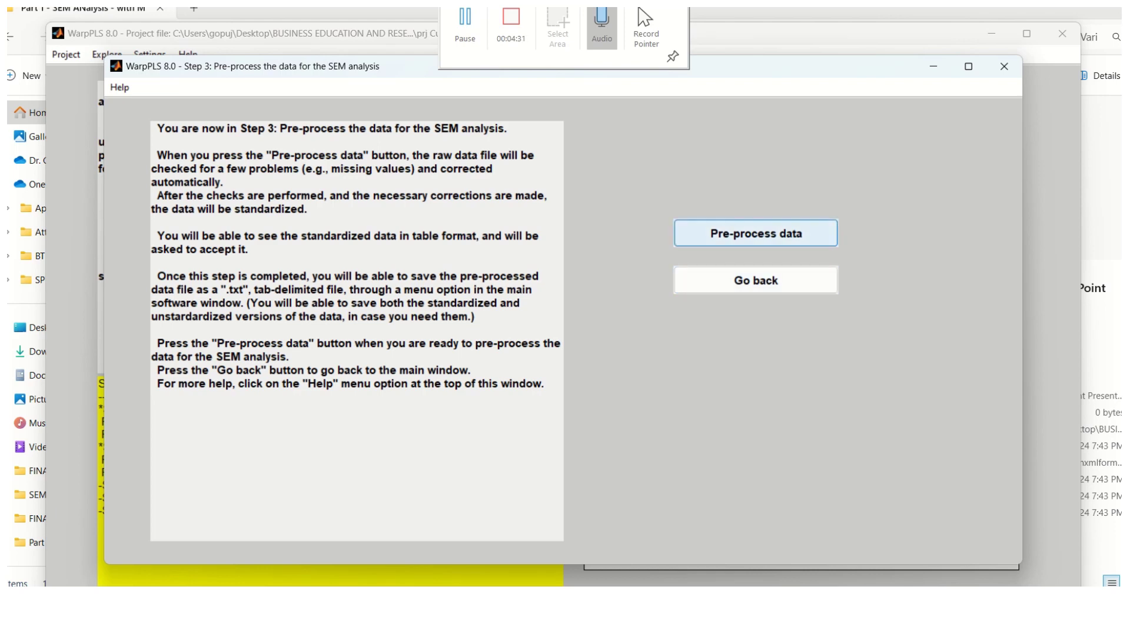
pyautogui.click(756, 234)
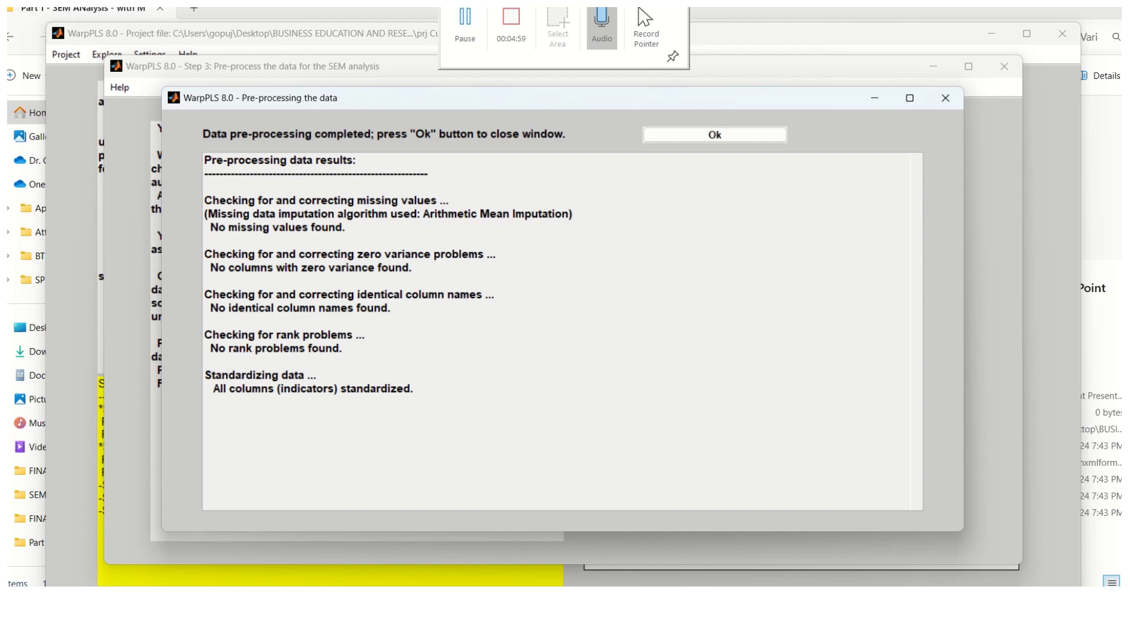
pyautogui.press('Return')
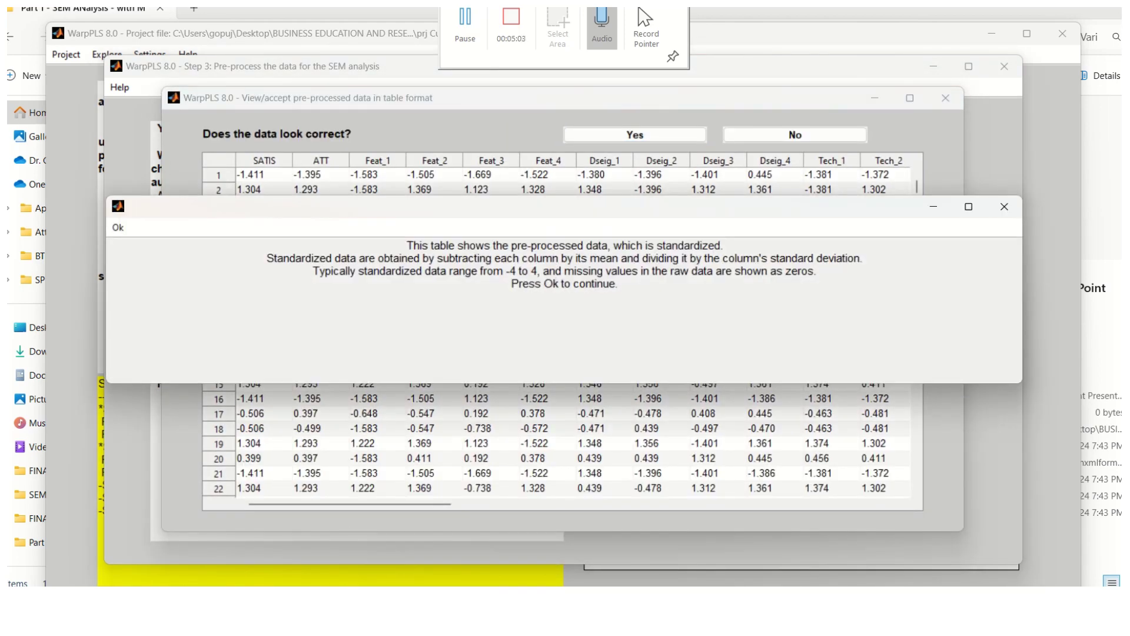
pyautogui.press('Return')
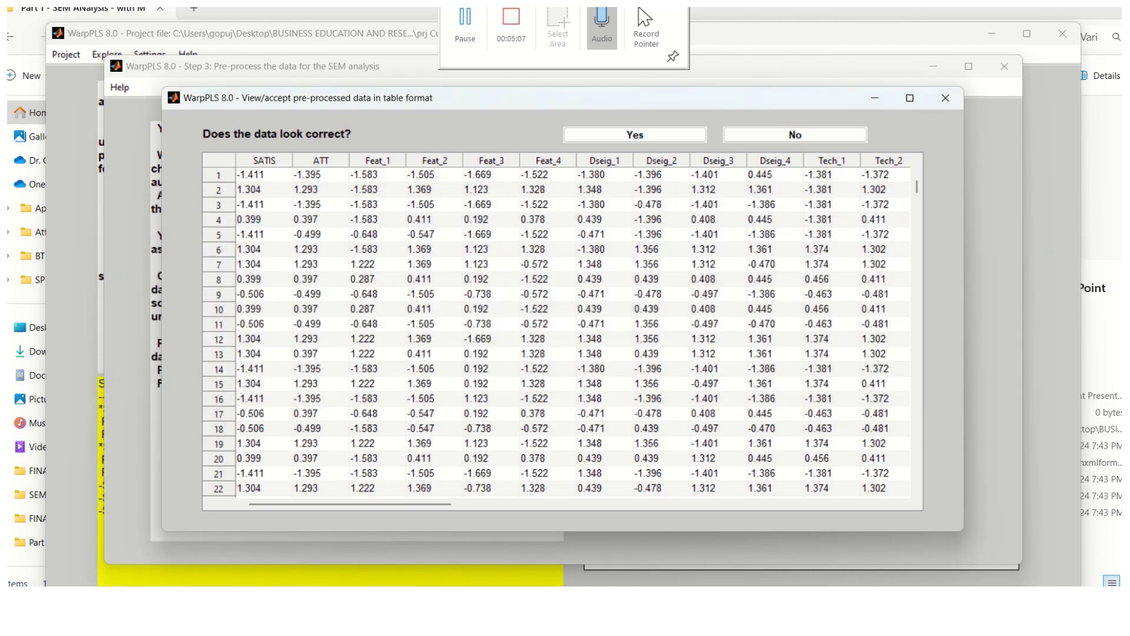
pyautogui.press('Return')
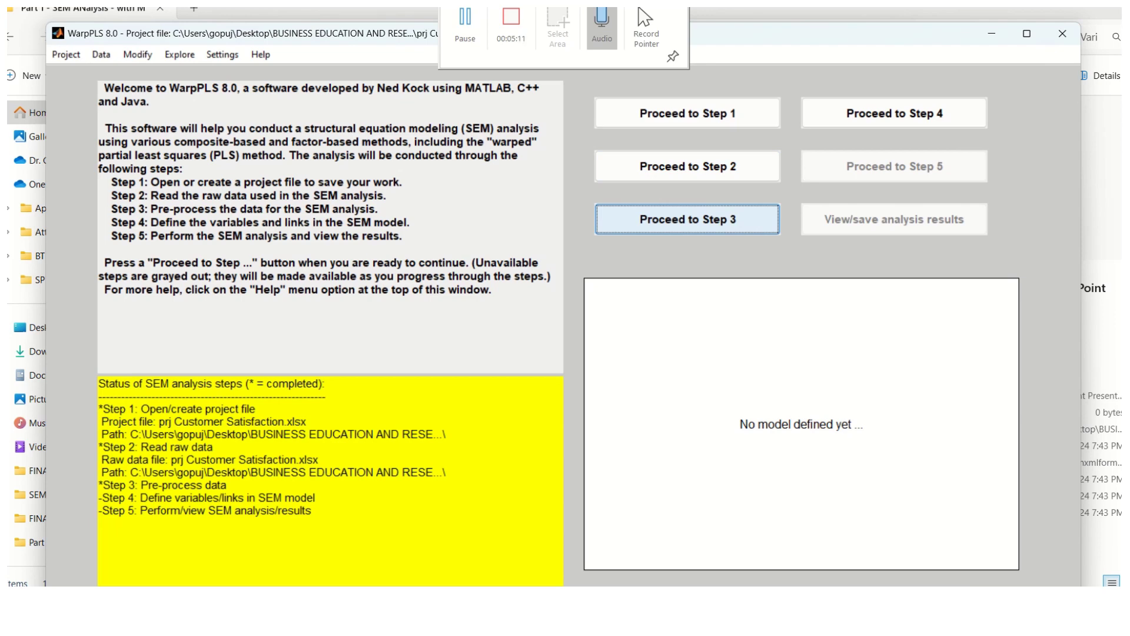
# Proceed to Step 4 and open the editor for defining the SEM model
pyautogui.click(895, 113)
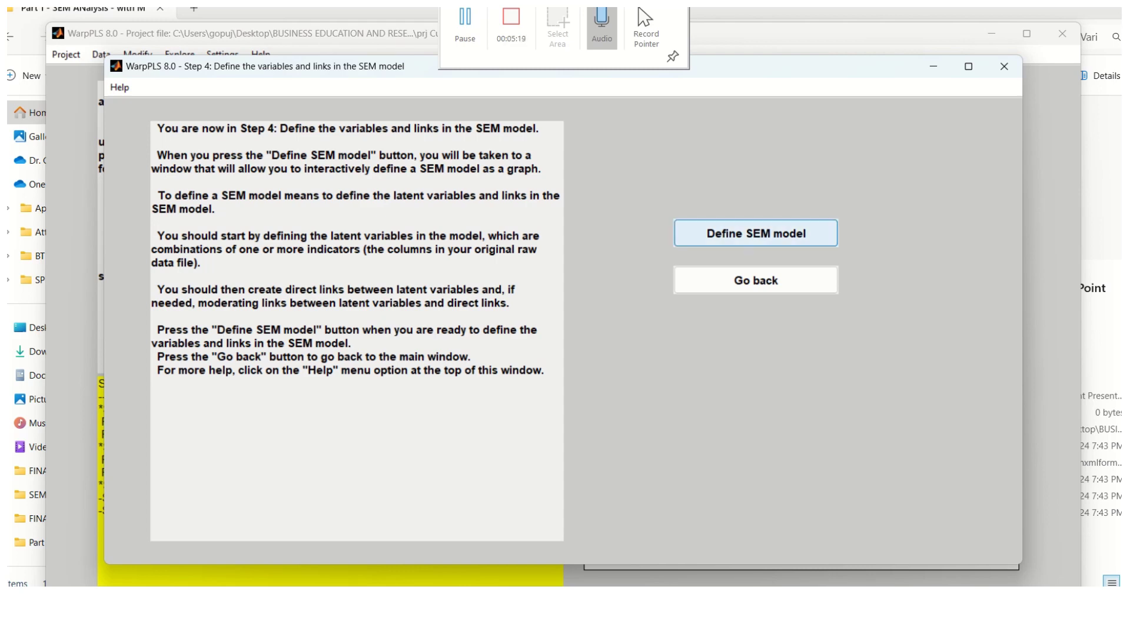
pyautogui.click(756, 233)
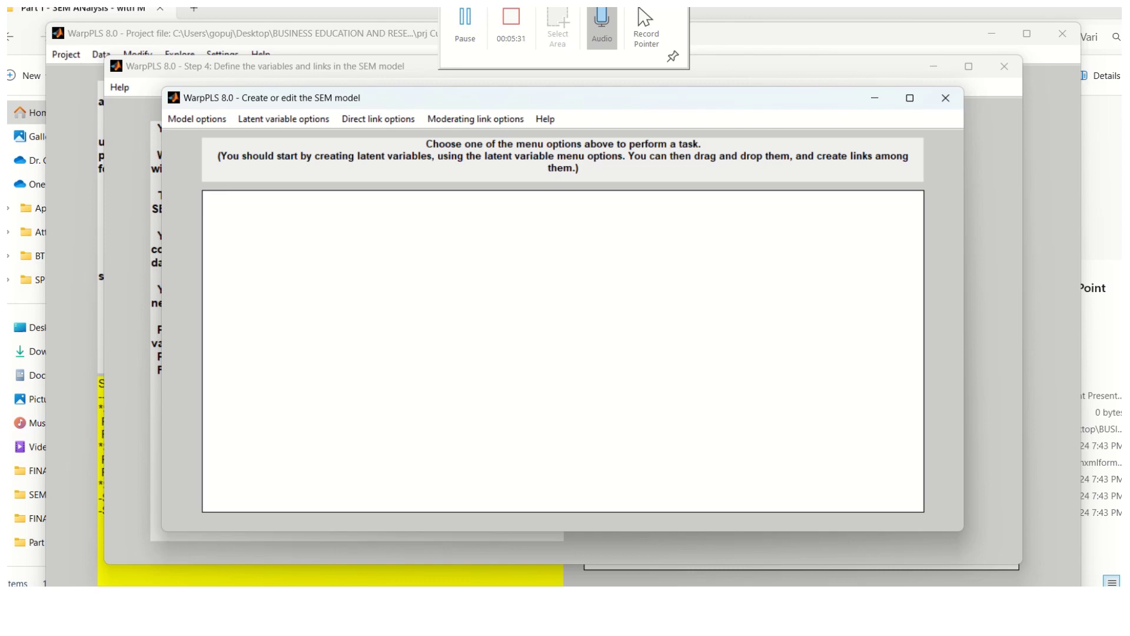
# Switch to the prj Customer Satisfaction workbook in Excel and review the indicator columns from SATIS through Edu 4
pyautogui.hotkey('alt', 'Tab')
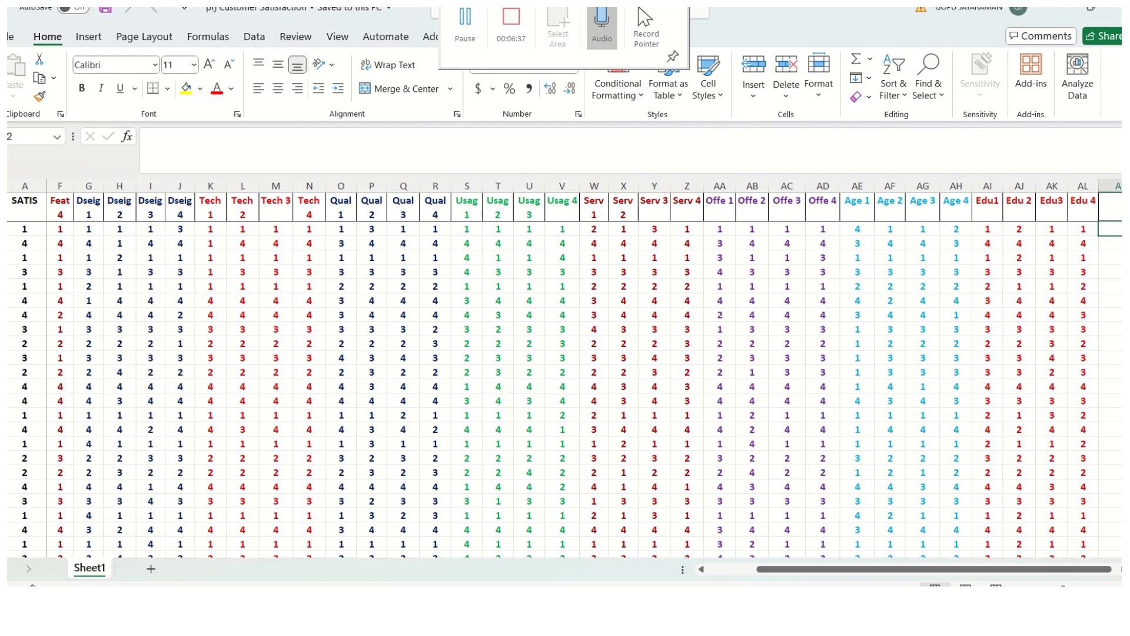
pyautogui.hscroll(-5, 565, 377)
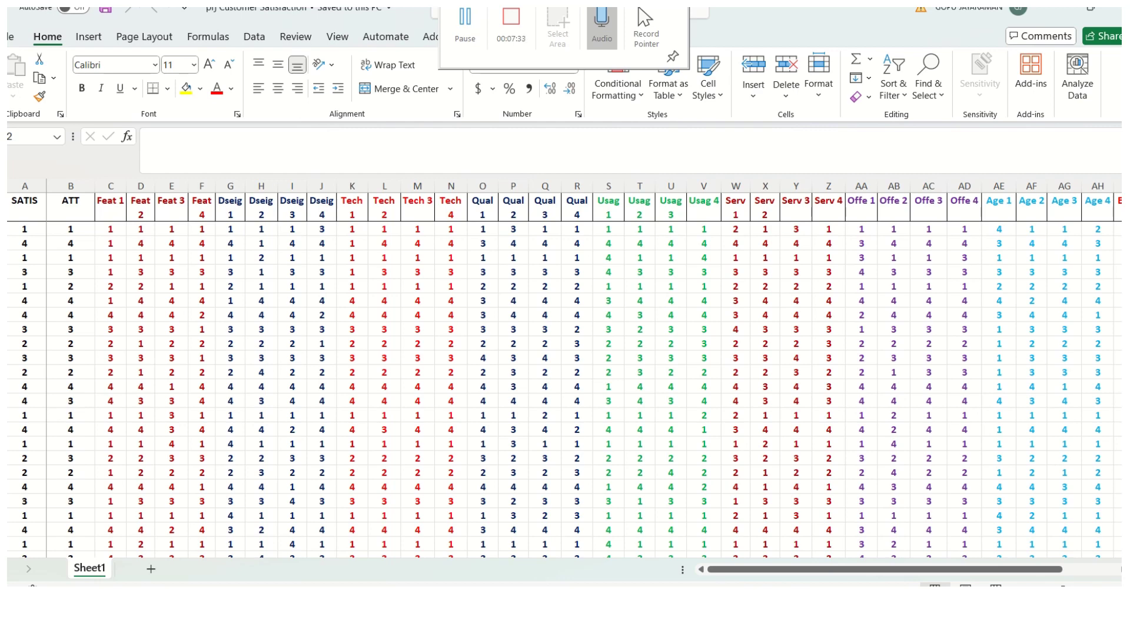
pyautogui.moveTo(894, 569); pyautogui.dragTo(943, 569)
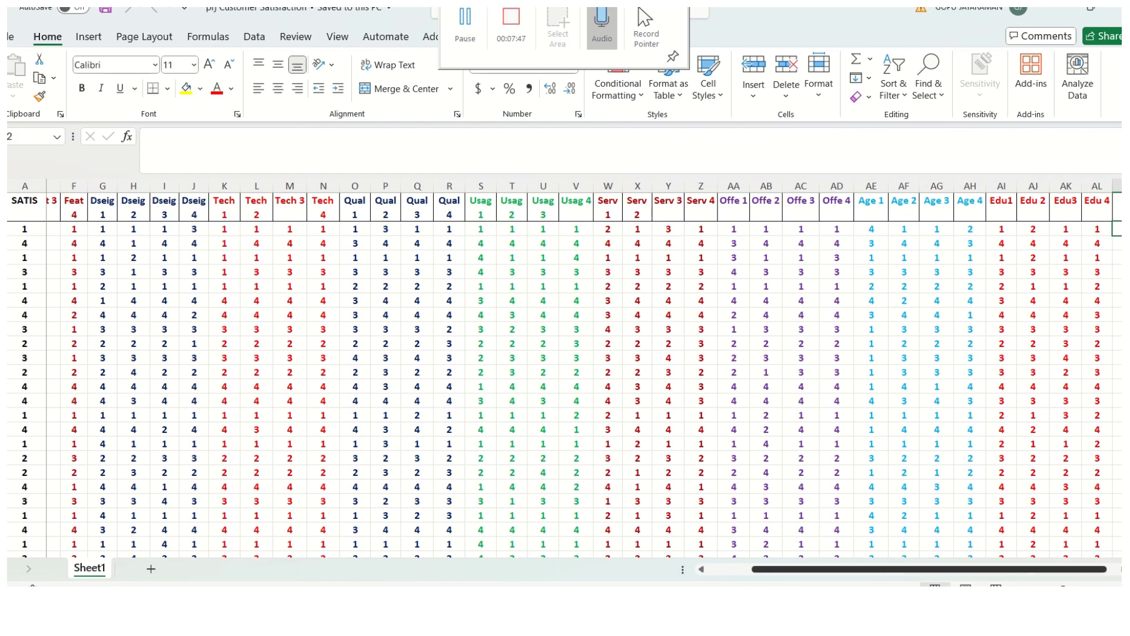
pyautogui.hscroll(1, 583, 377)
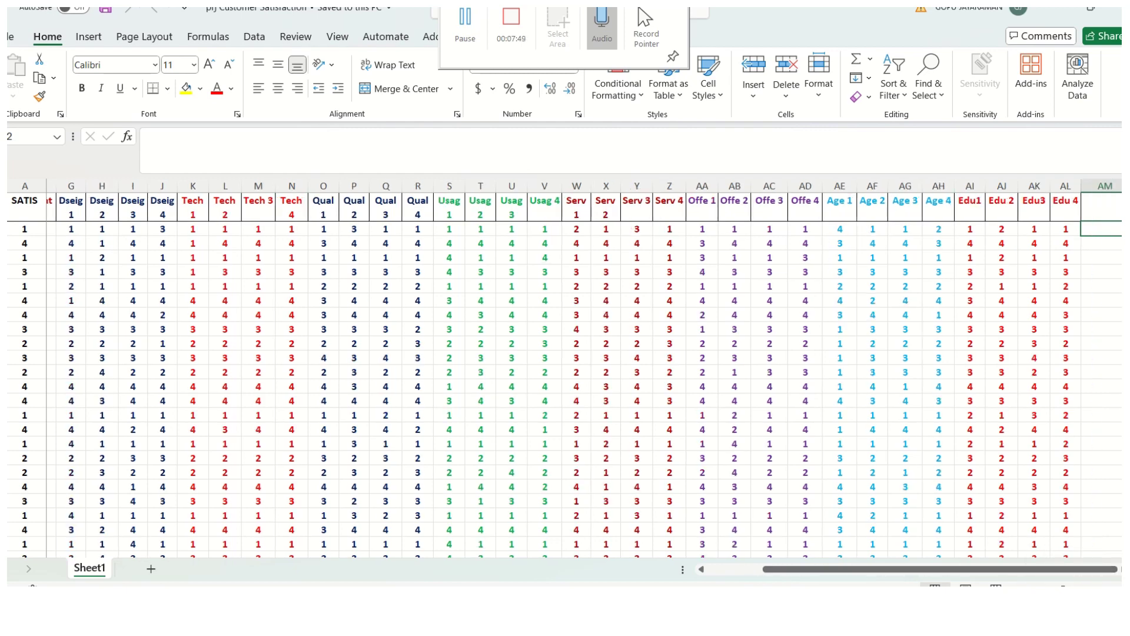
pyautogui.moveTo(1009, 568); pyautogui.dragTo(954, 568)
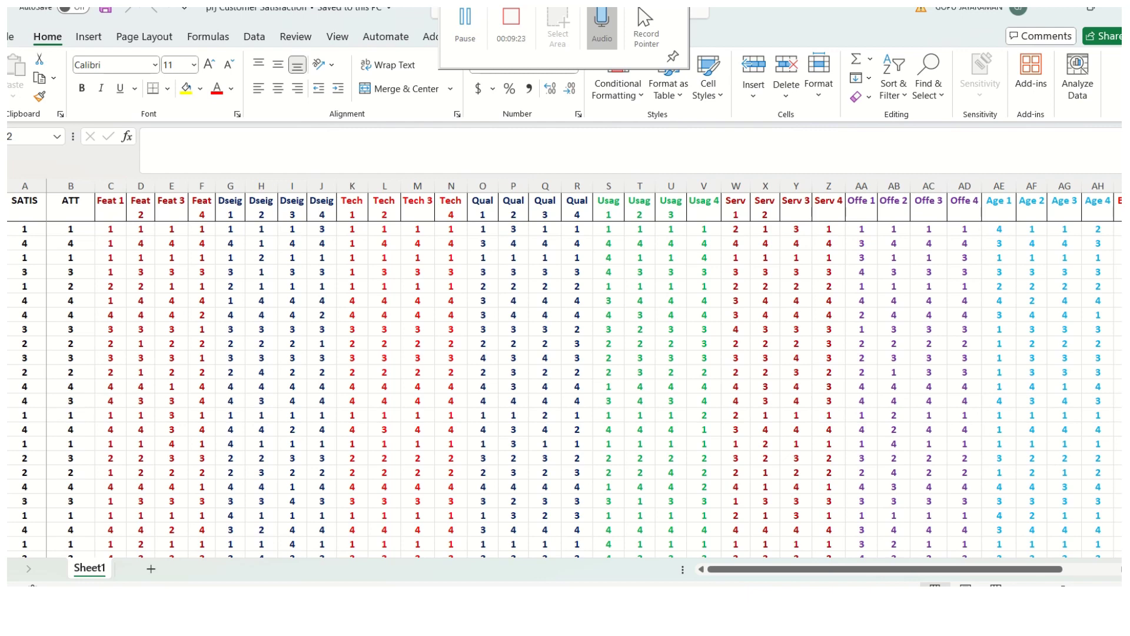
# Return to the WarpPLS SEM model editor, start a new latent variable and enter SATISFACTION as its name
pyautogui.moveTo(677, 612)
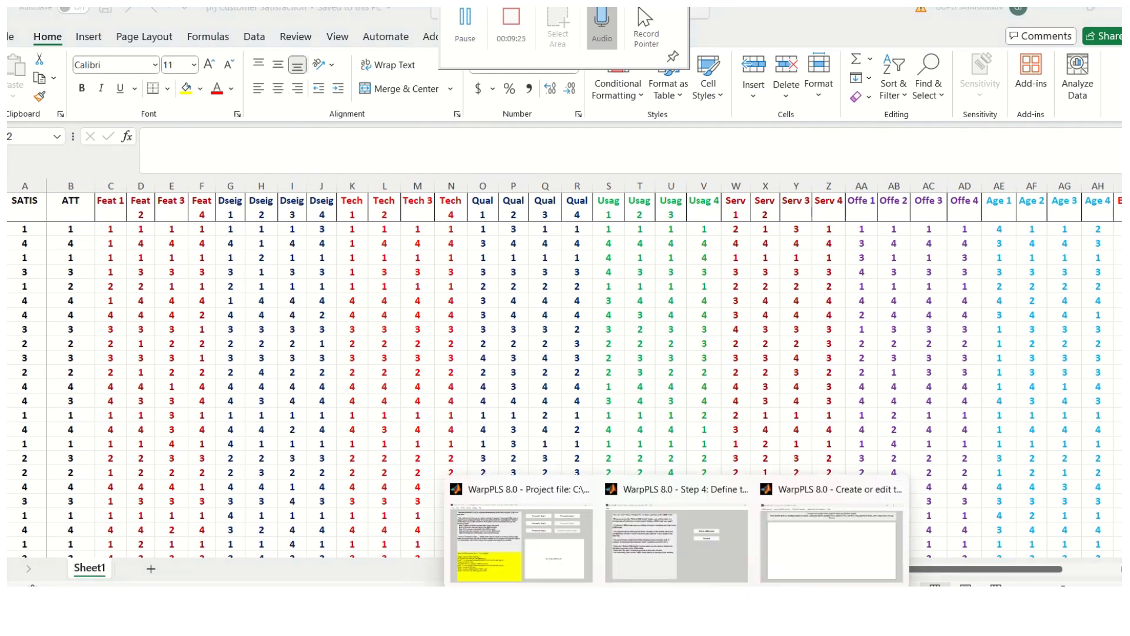
pyautogui.click(831, 542)
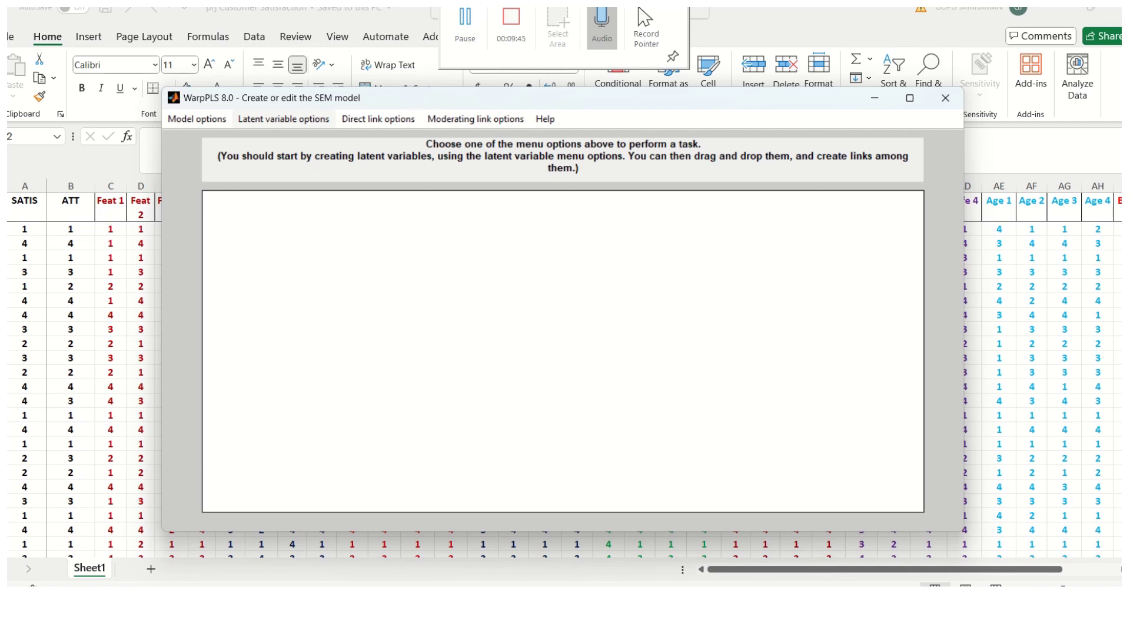
pyautogui.click(283, 119)
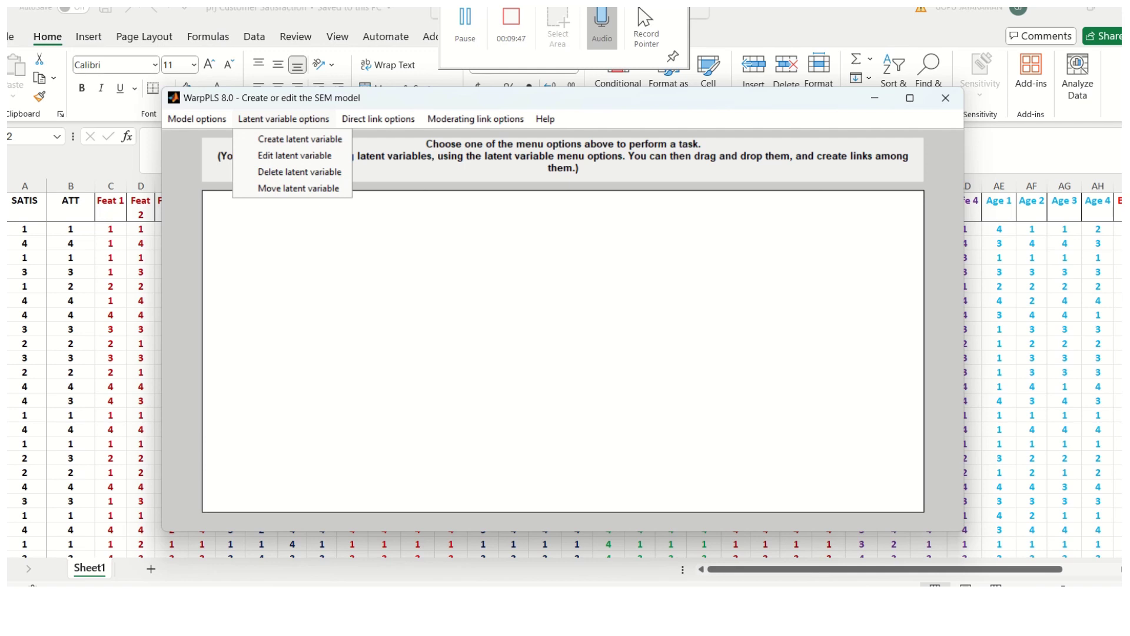
pyautogui.click(300, 139)
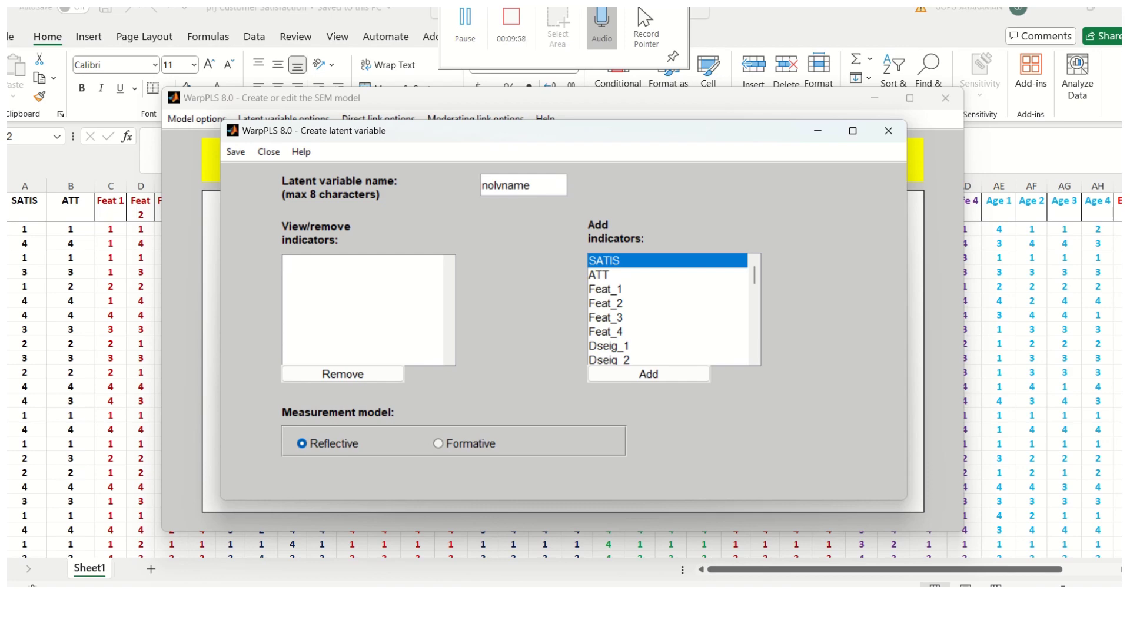
pyautogui.doubleClick(506, 184)
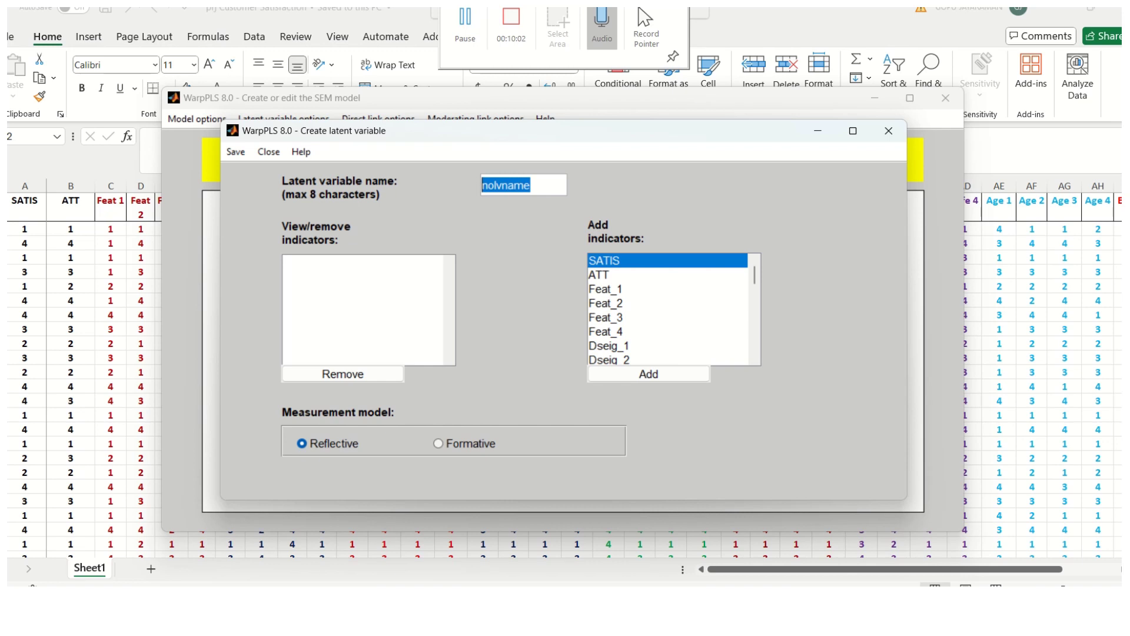
pyautogui.write('SATISF')
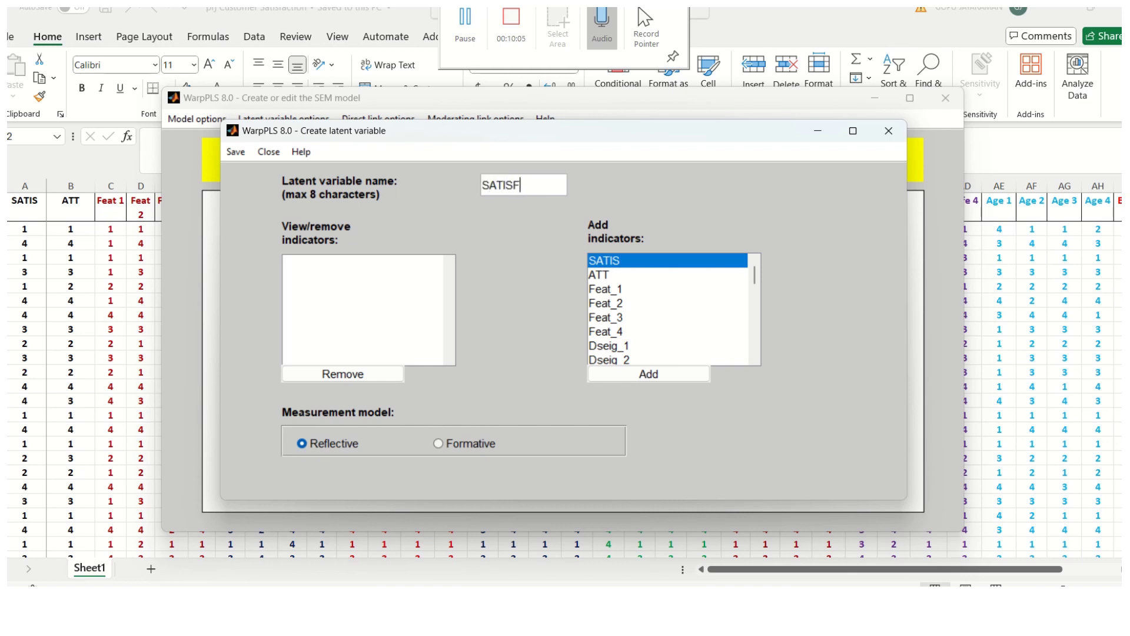
pyautogui.write('ACTION')
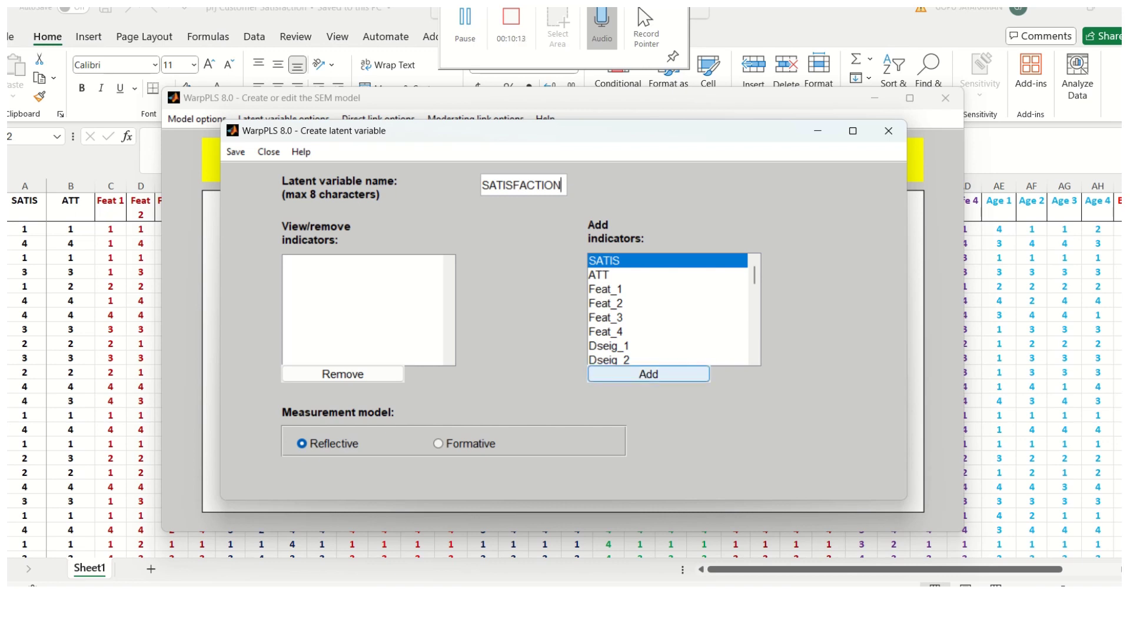
# Assign the SATIS indicator to the latent variable SATISFAC as a reflective measure and save its settings
pyautogui.click(648, 374)
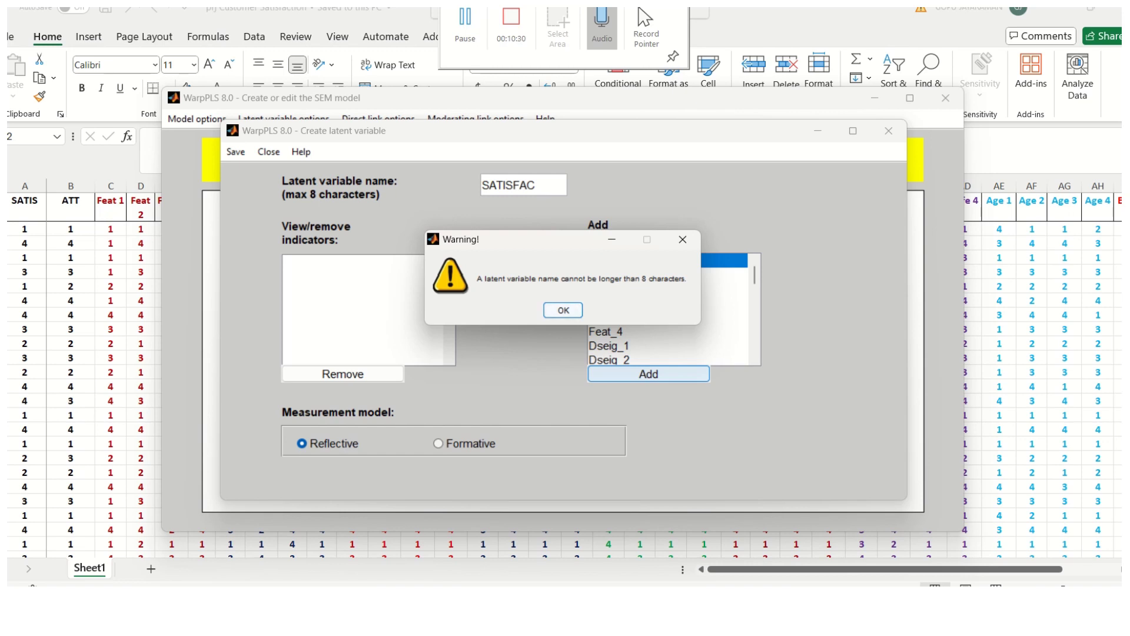
pyautogui.press('Return')
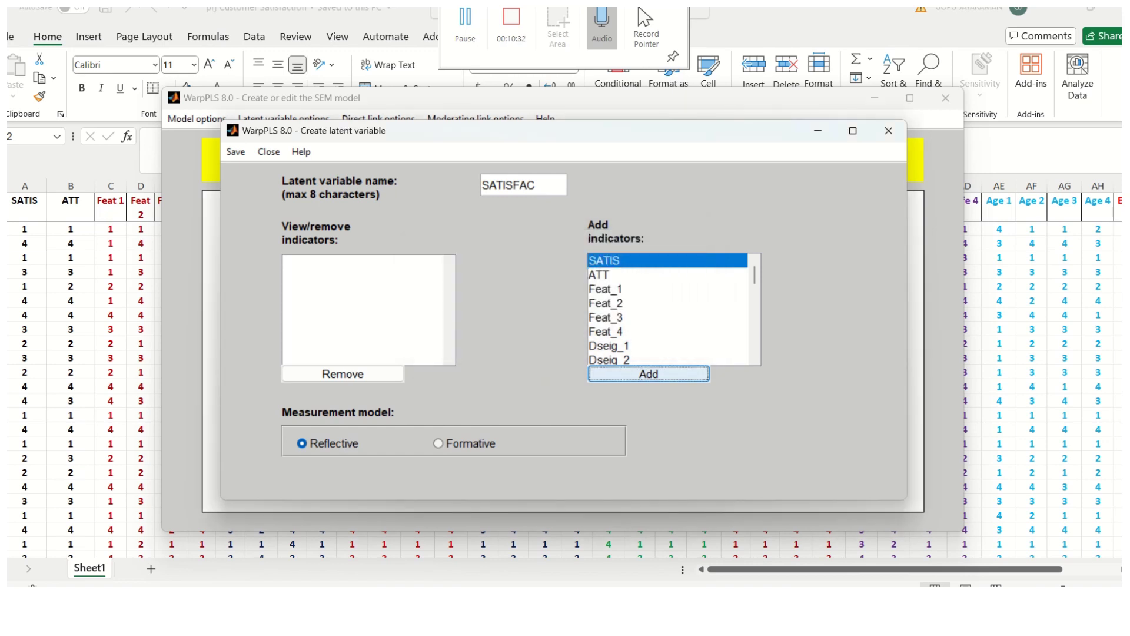
pyautogui.press('Return')
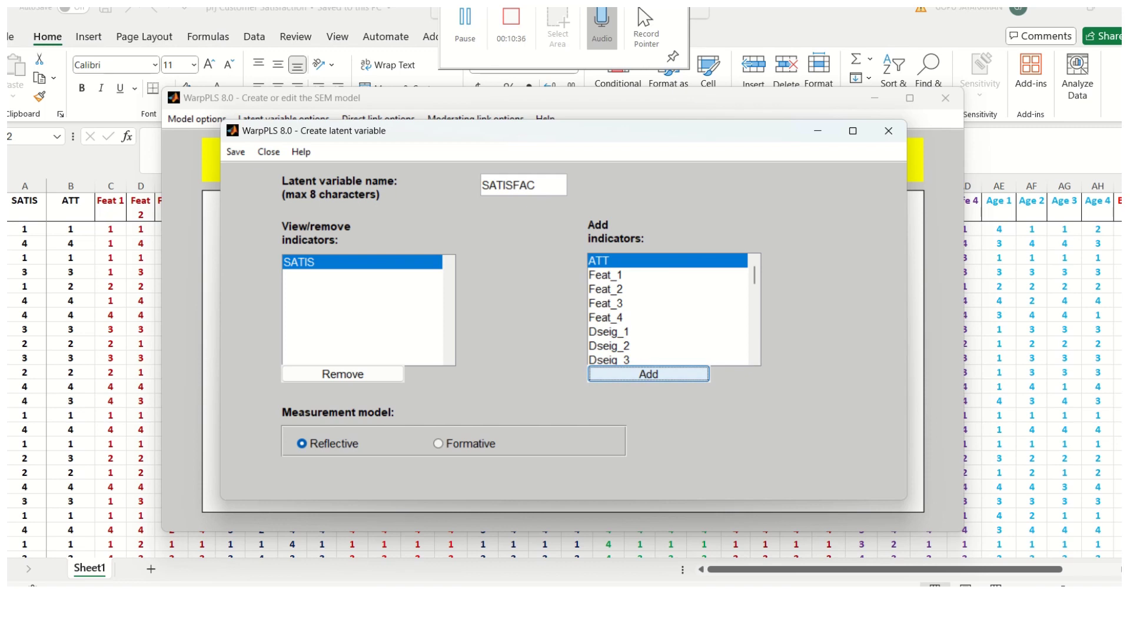
pyautogui.hotkey('alt', 's')
pyautogui.press('Down')
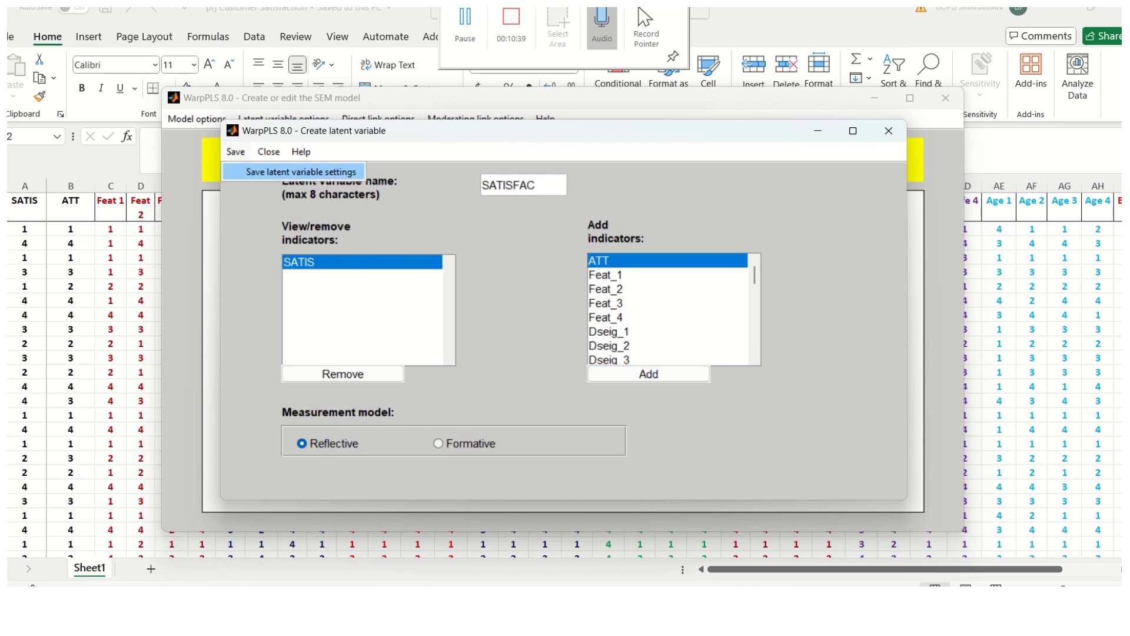
pyautogui.press('Return')
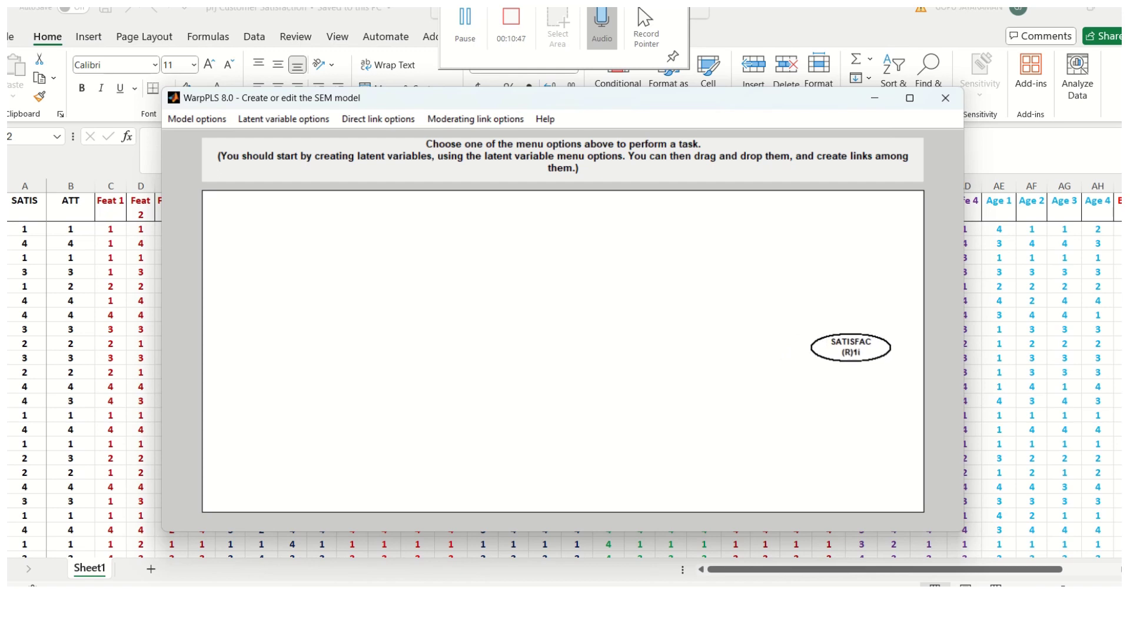
pyautogui.click(855, 344)
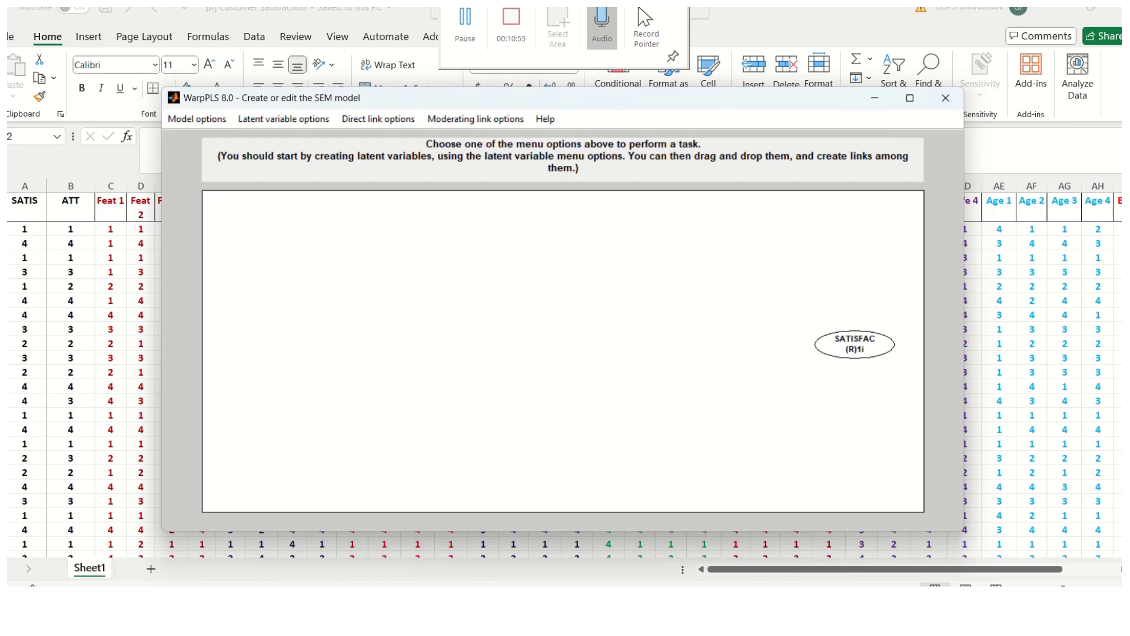
# Start a second latent variable in the SEM model and name it ATTITUDE
pyautogui.click(283, 119)
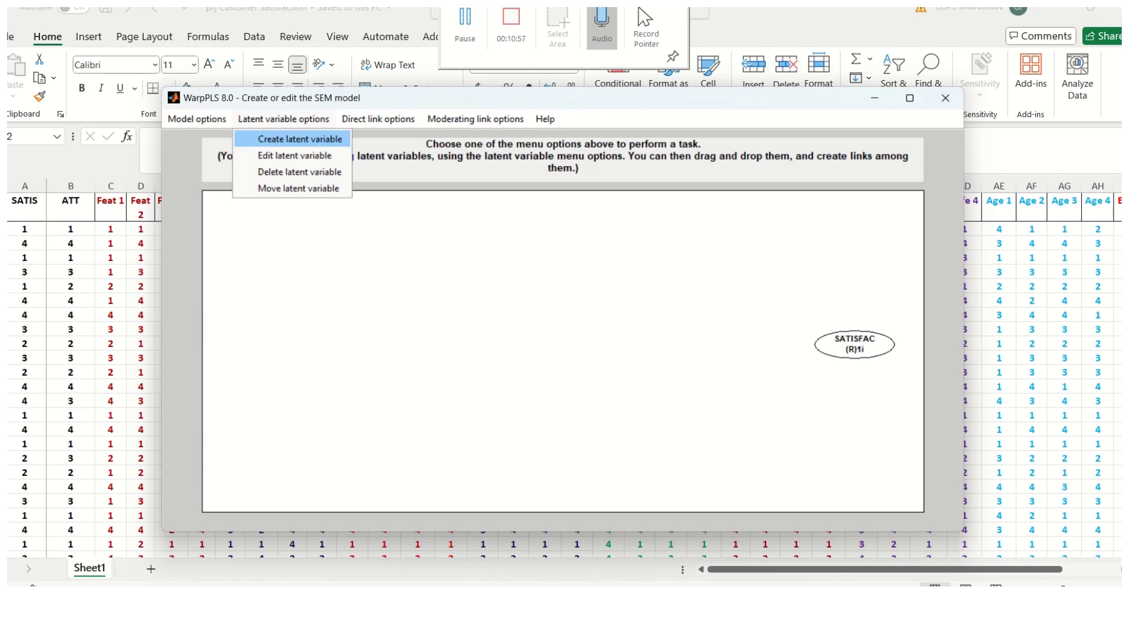
pyautogui.press('Return')
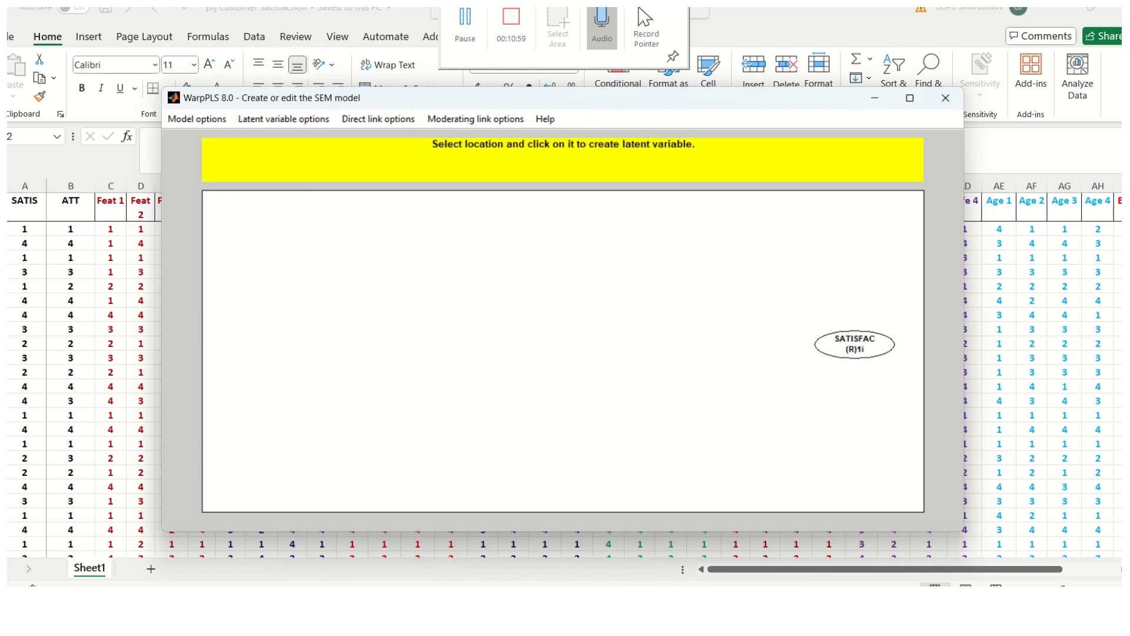
pyautogui.hotkey('shift', 'Left')
pyautogui.hotkey('shift', 'Left')
pyautogui.hotkey('shift', 'Left')
pyautogui.hotkey('shift', 'Left')
pyautogui.hotkey('shift', 'Left')
pyautogui.hotkey('shift', 'Left')
pyautogui.hotkey('shift', 'Left')
pyautogui.hotkey('shift', 'Left')
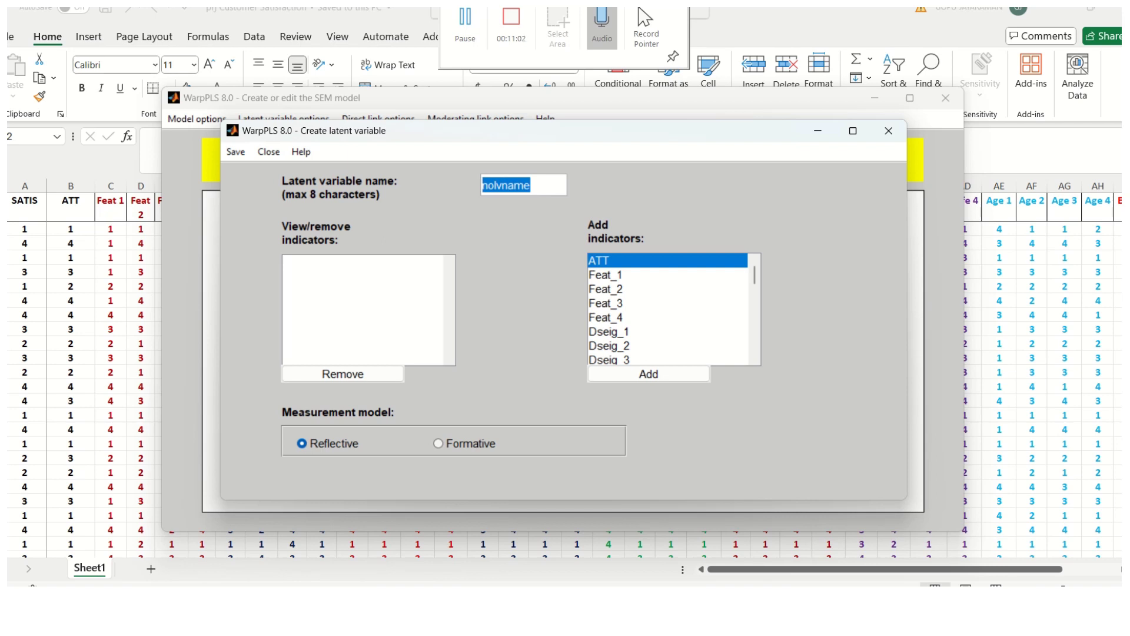
pyautogui.write('ATTIT')
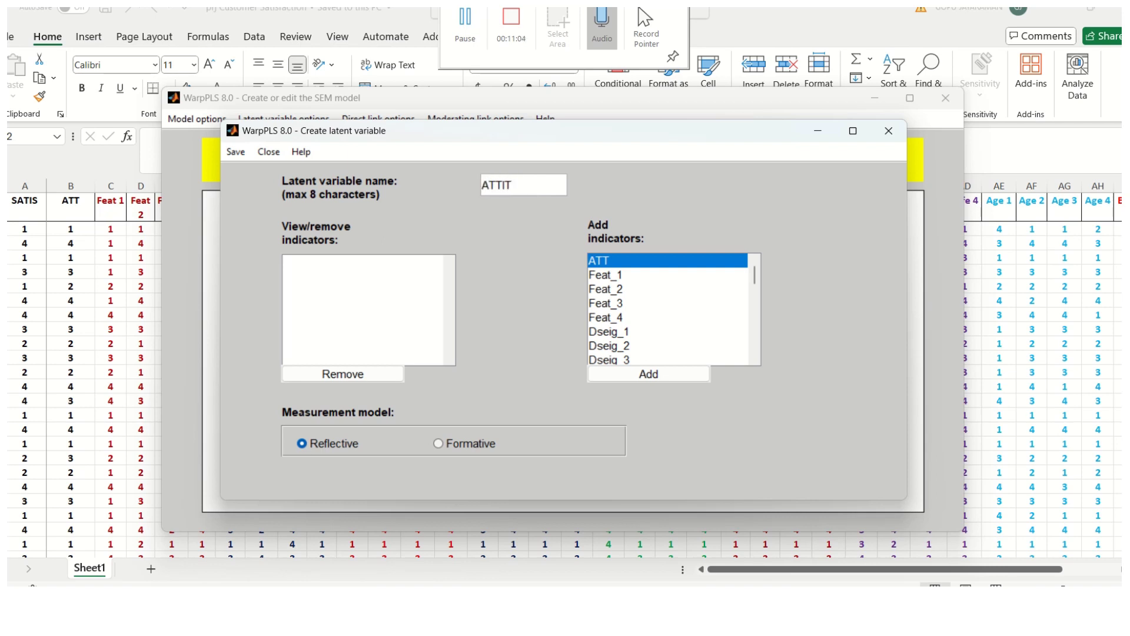
pyautogui.write('UDE')
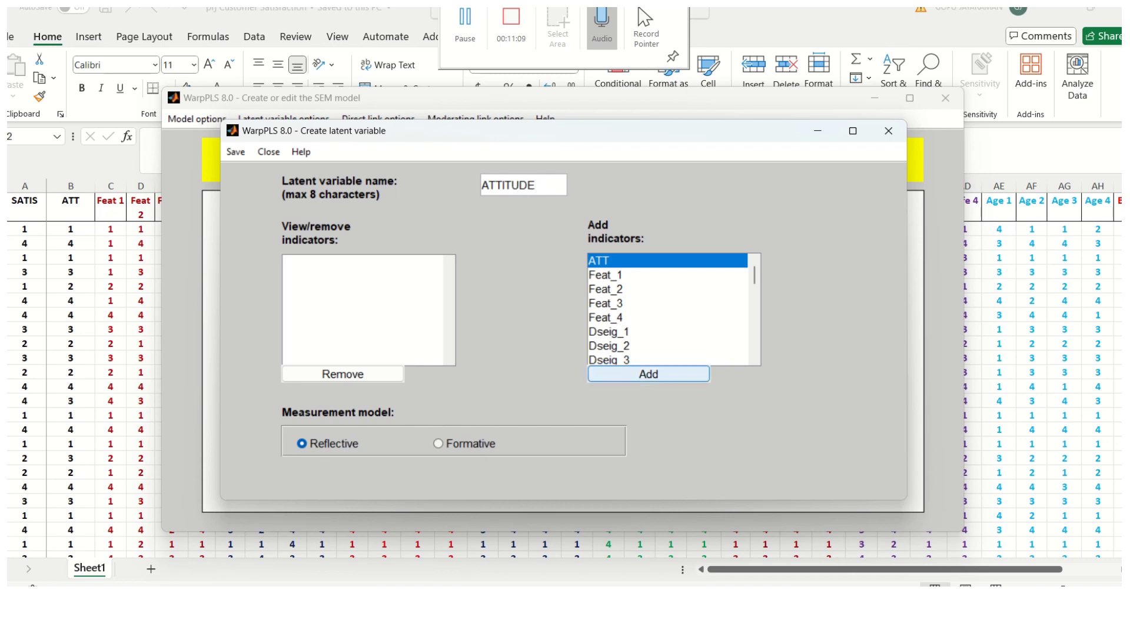
# Save ATTITUDE with the ATT indicator as a reflective variable and place it level with SATISFAC, on its left side
pyautogui.click(649, 374)
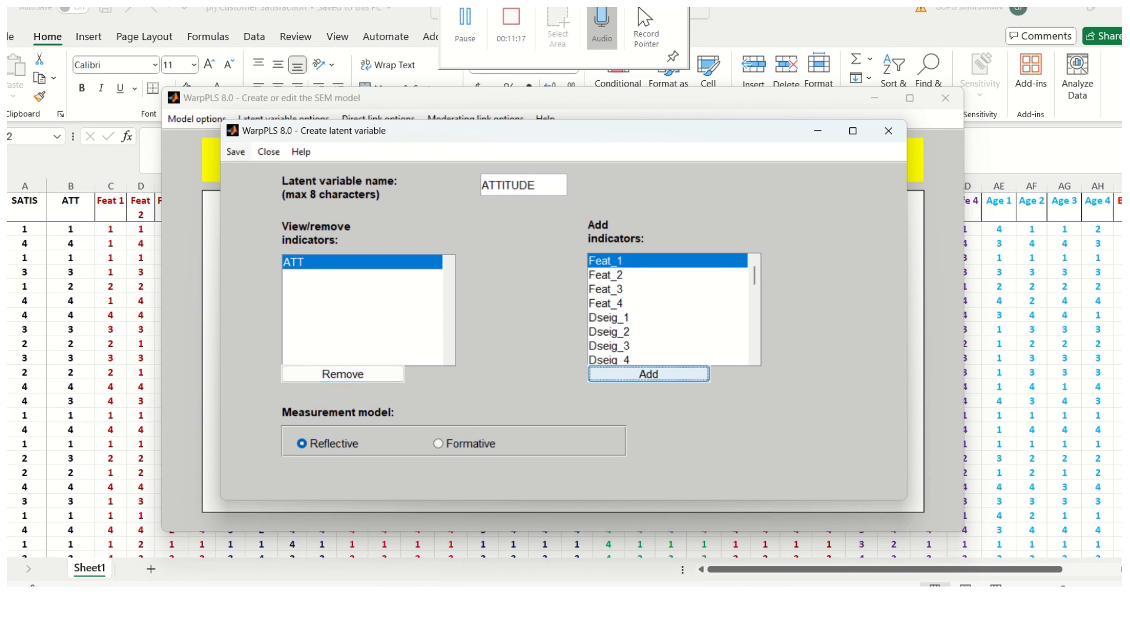
pyautogui.click(236, 151)
pyautogui.click(288, 171)
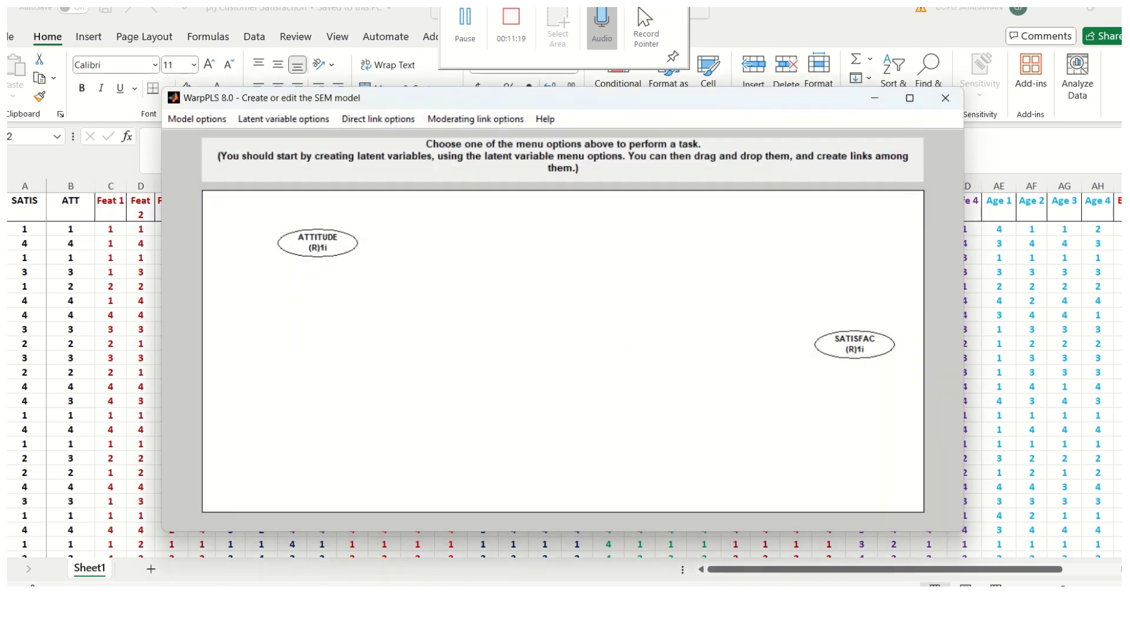
pyautogui.moveTo(318, 242); pyautogui.dragTo(658, 342)
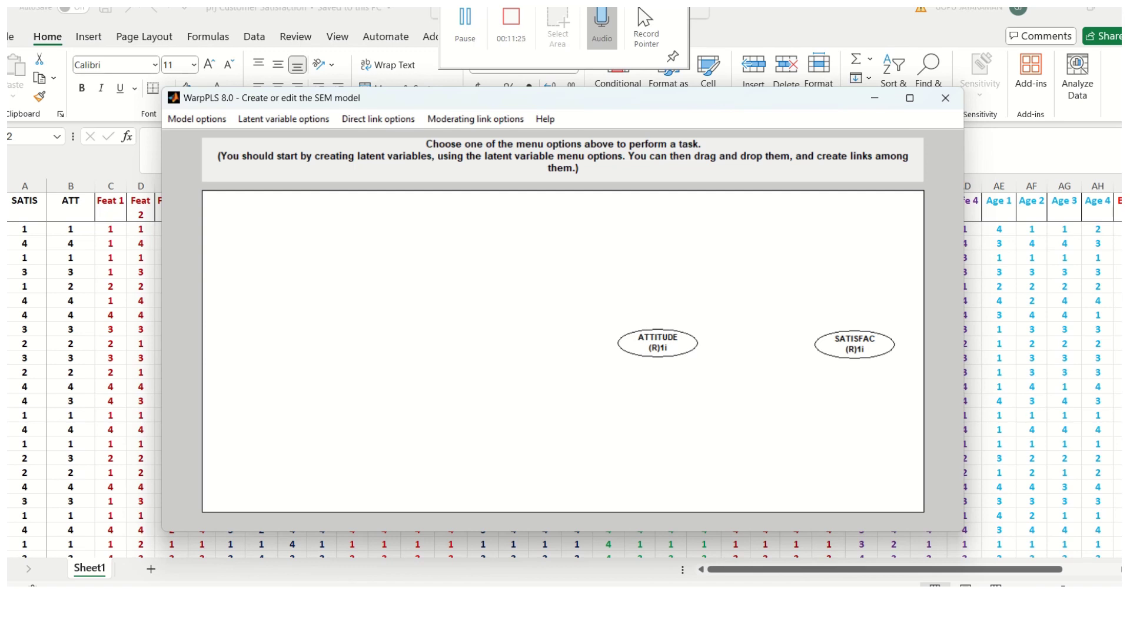
# Start a new latent variable in the SEM model and name it FEATURES
pyautogui.click(283, 118)
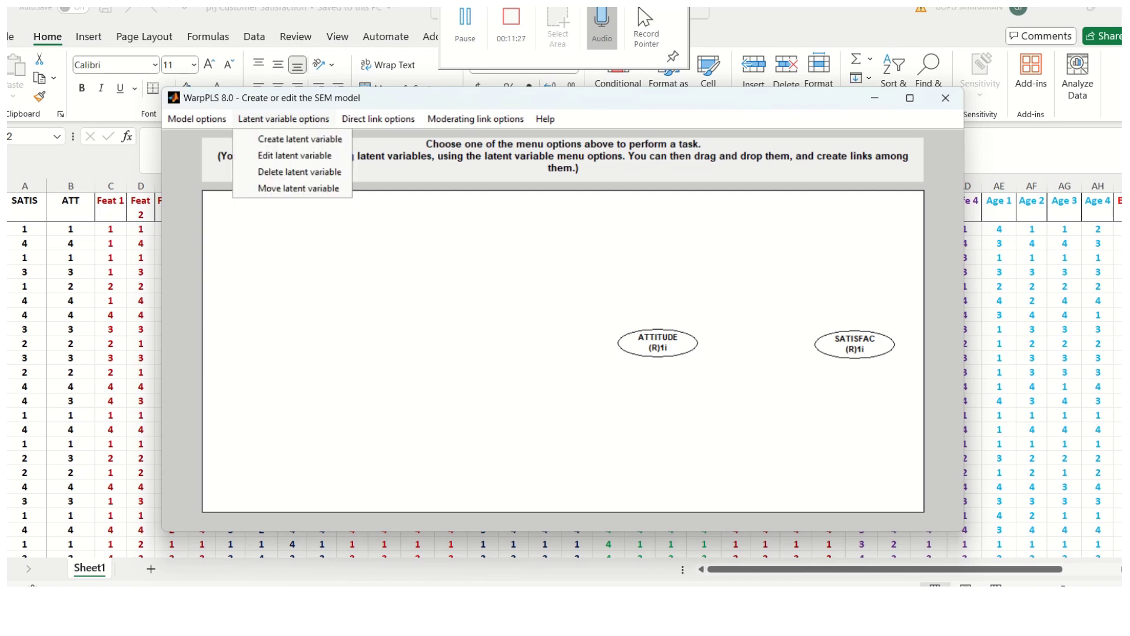
pyautogui.press('Return')
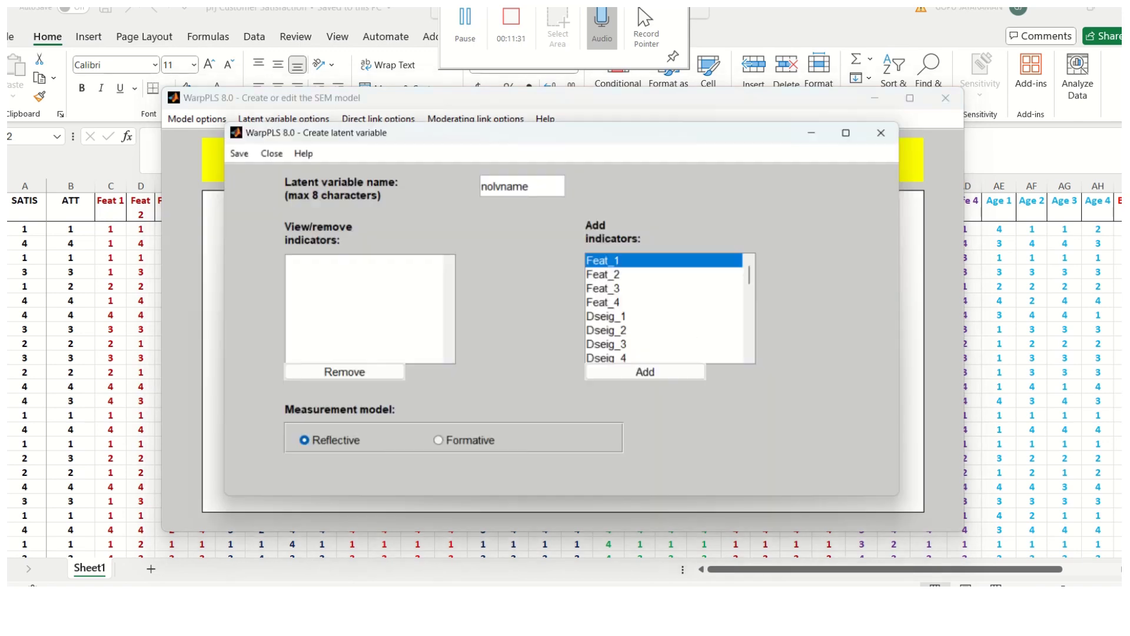
pyautogui.doubleClick(507, 184)
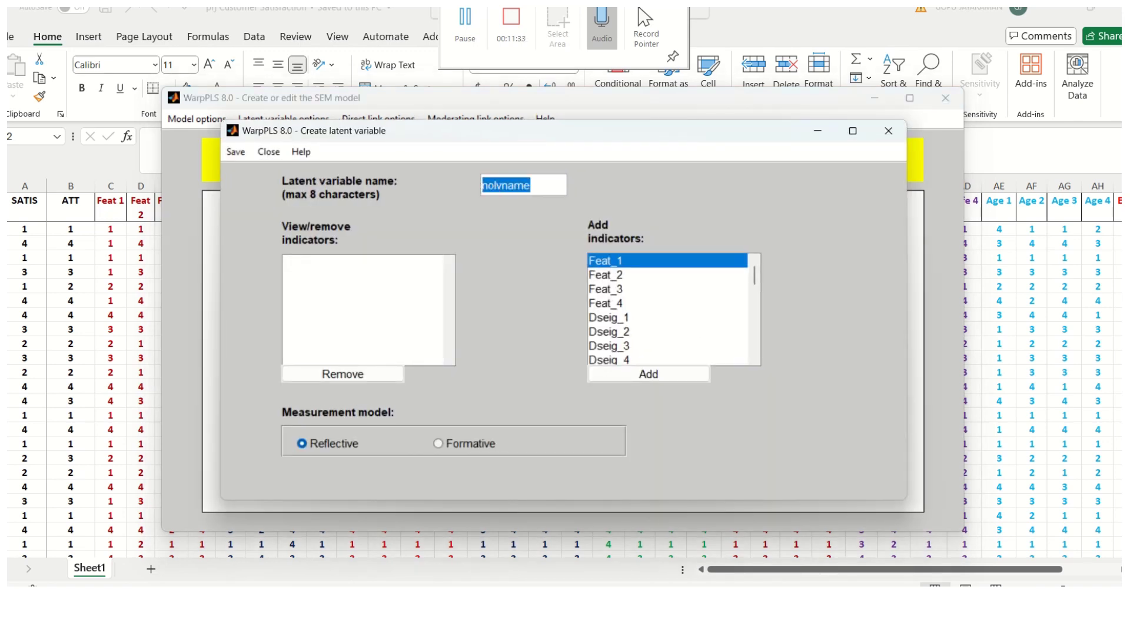
pyautogui.press('BackSpace')
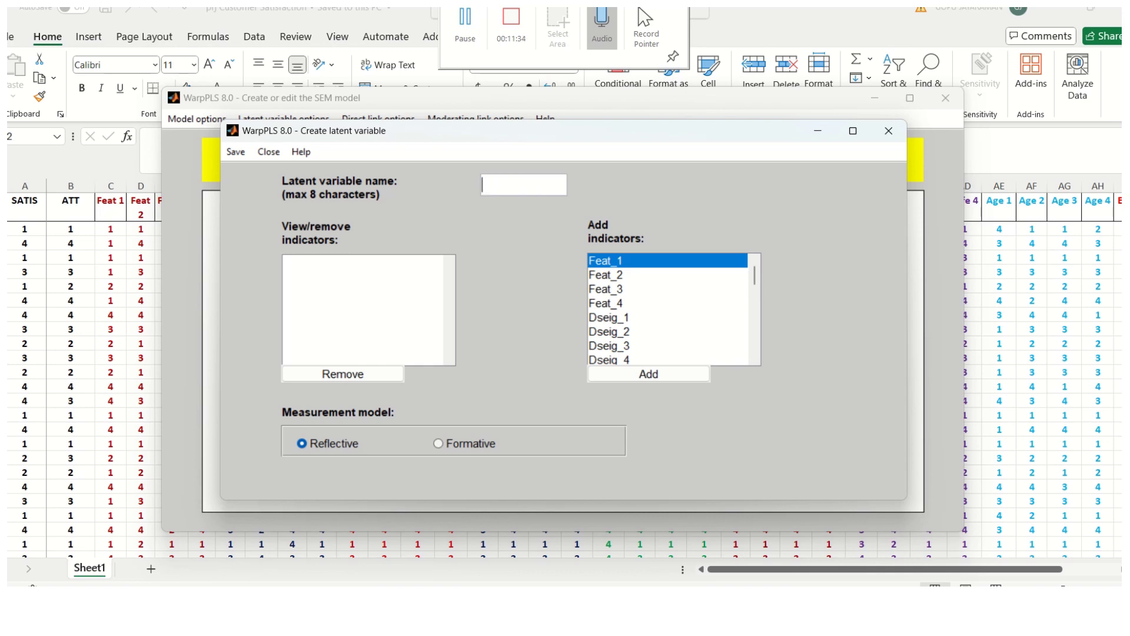
pyautogui.write('Features')
pyautogui.press('BackSpace')
pyautogui.press('BackSpace')
pyautogui.press('BackSpace')
pyautogui.press('BackSpace')
pyautogui.press('BackSpace')
pyautogui.press('BackSpace')
pyautogui.press('BackSpace')
pyautogui.write('EATURES')
# Save FEATURES with indicators Feat_1 to Feat_4 as a reflective variable and place it directly above ATTITUDE
pyautogui.click(649, 374)
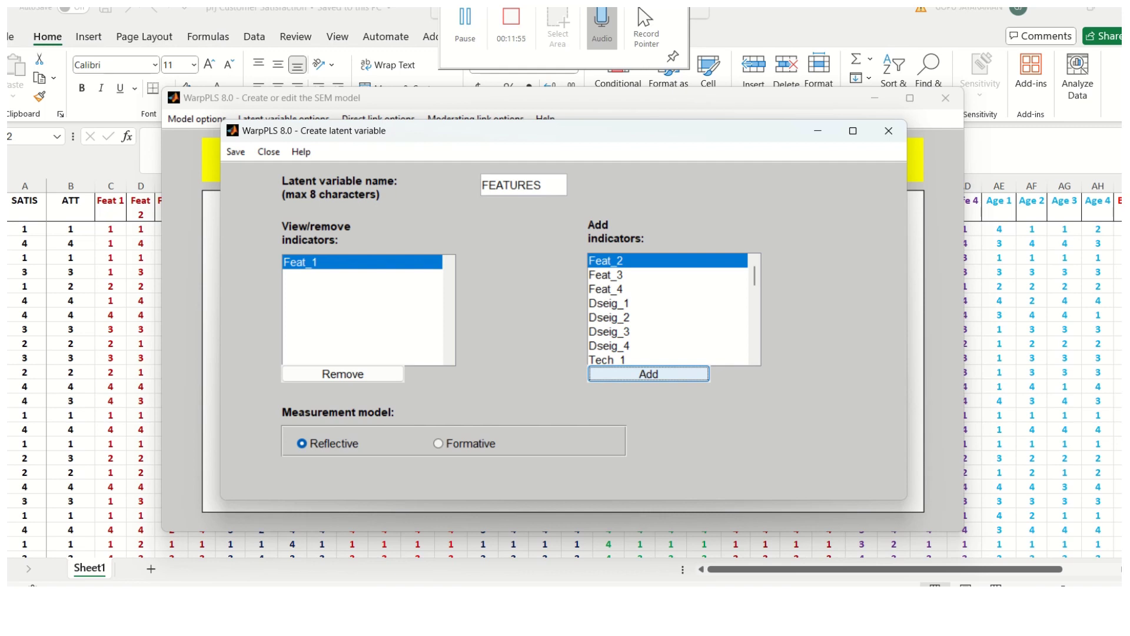
pyautogui.press('Return')
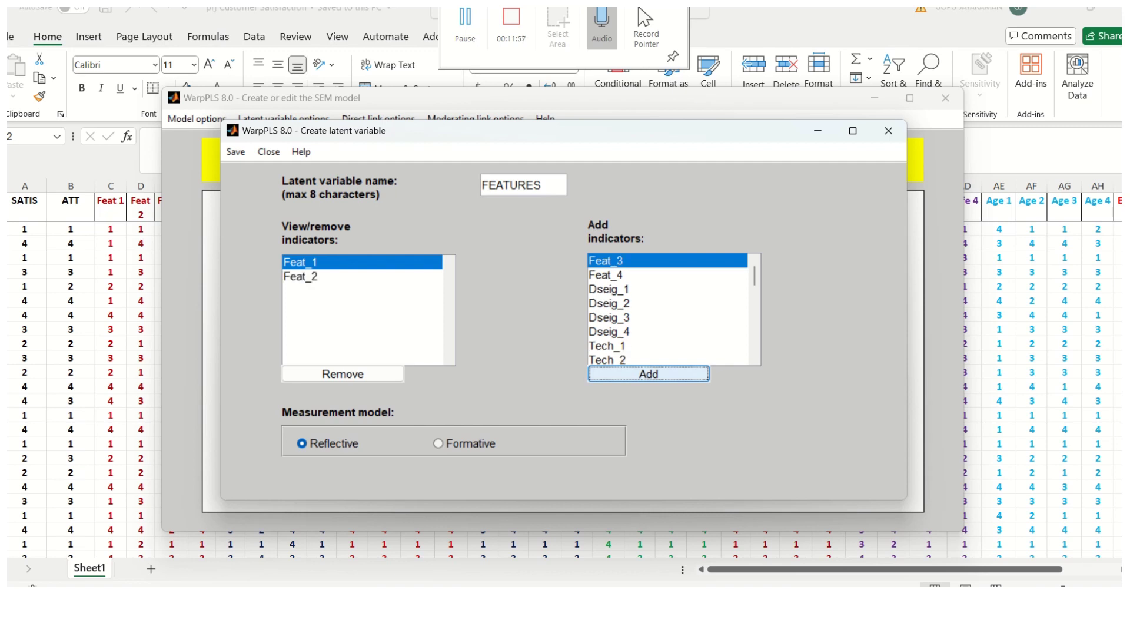
pyautogui.press('Return')
pyautogui.press('Return')
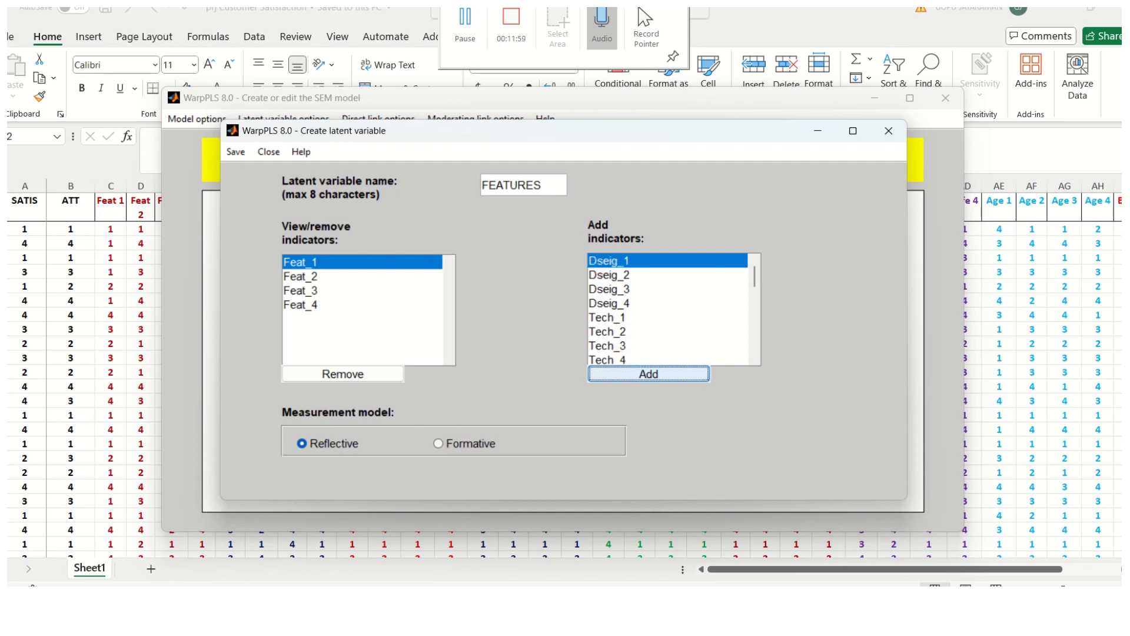
pyautogui.hotkey('alt', 's')
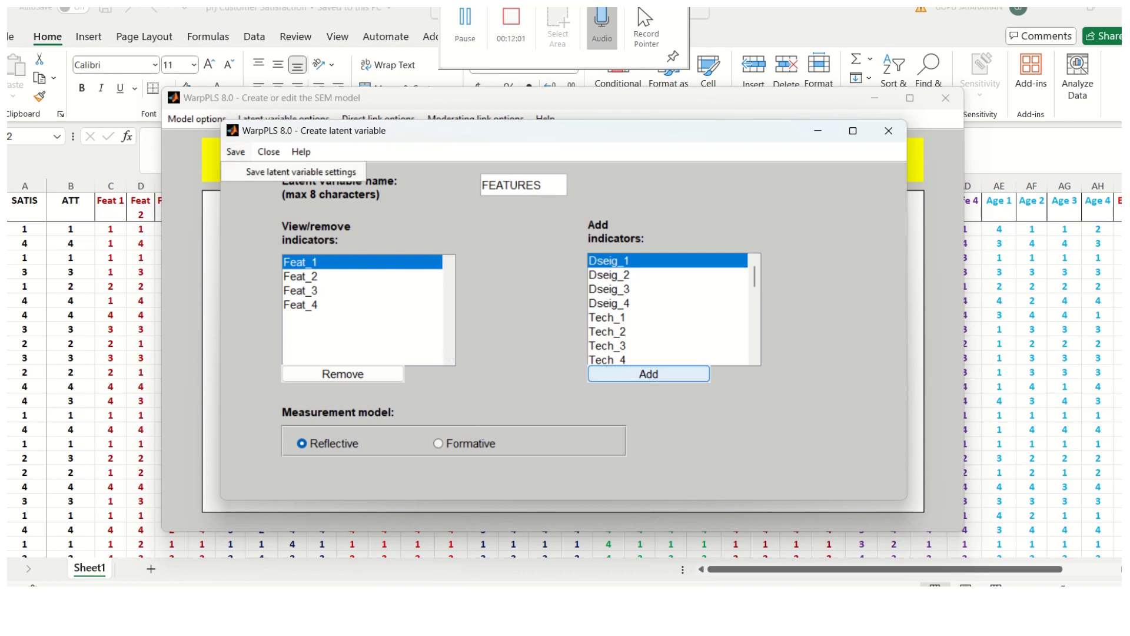
pyautogui.press('Down')
pyautogui.press('Return')
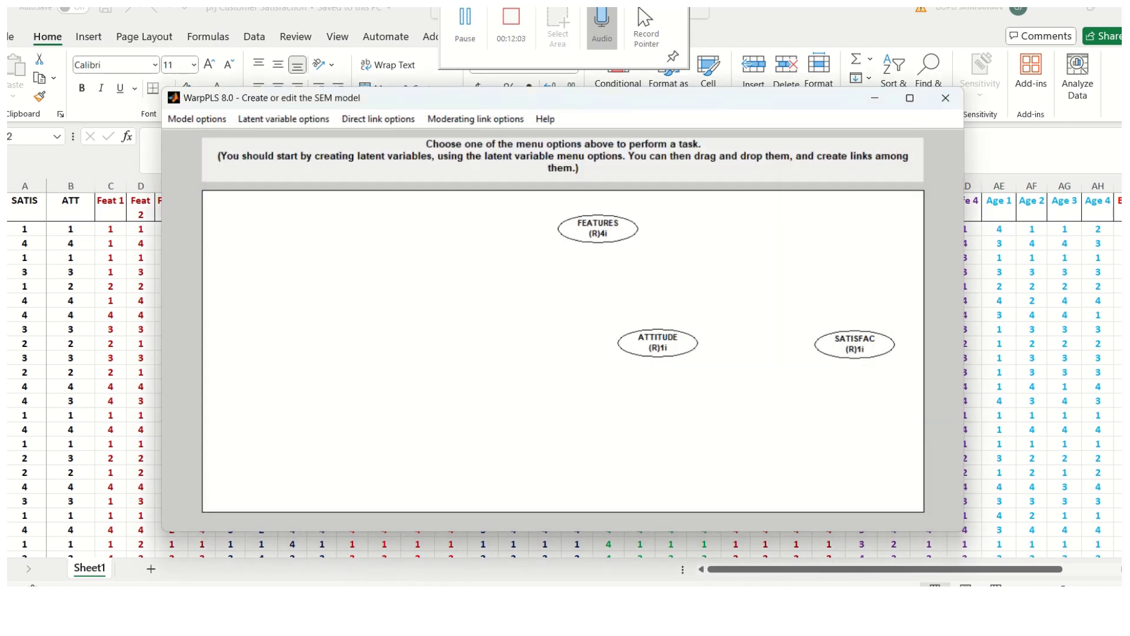
pyautogui.moveTo(597, 228); pyautogui.dragTo(663, 223)
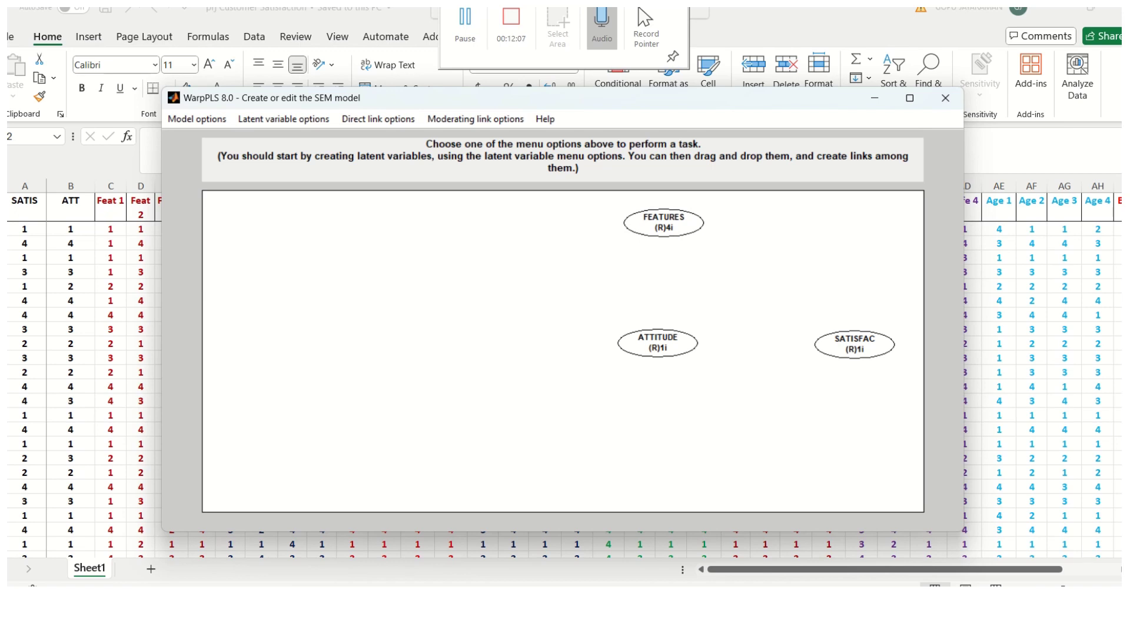
# Start another latent variable in the model area to the left of FEATURES and name it DESIGN
pyautogui.hotkey('alt', 'l')
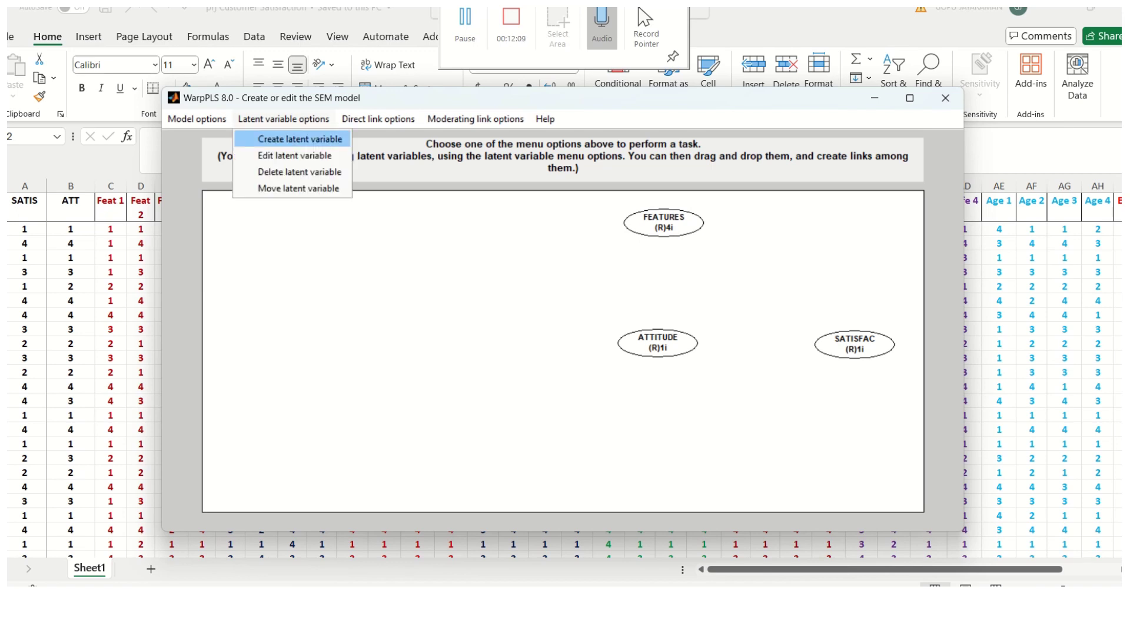
pyautogui.press('Return')
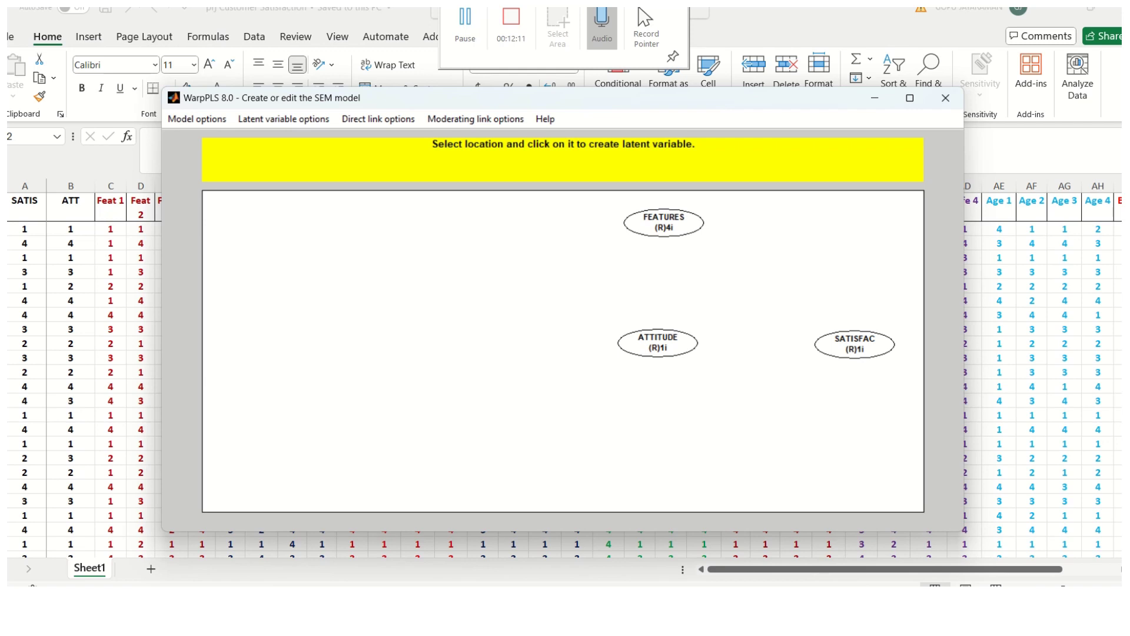
pyautogui.click(518, 235)
pyautogui.hotkey('ctrl', 'a')
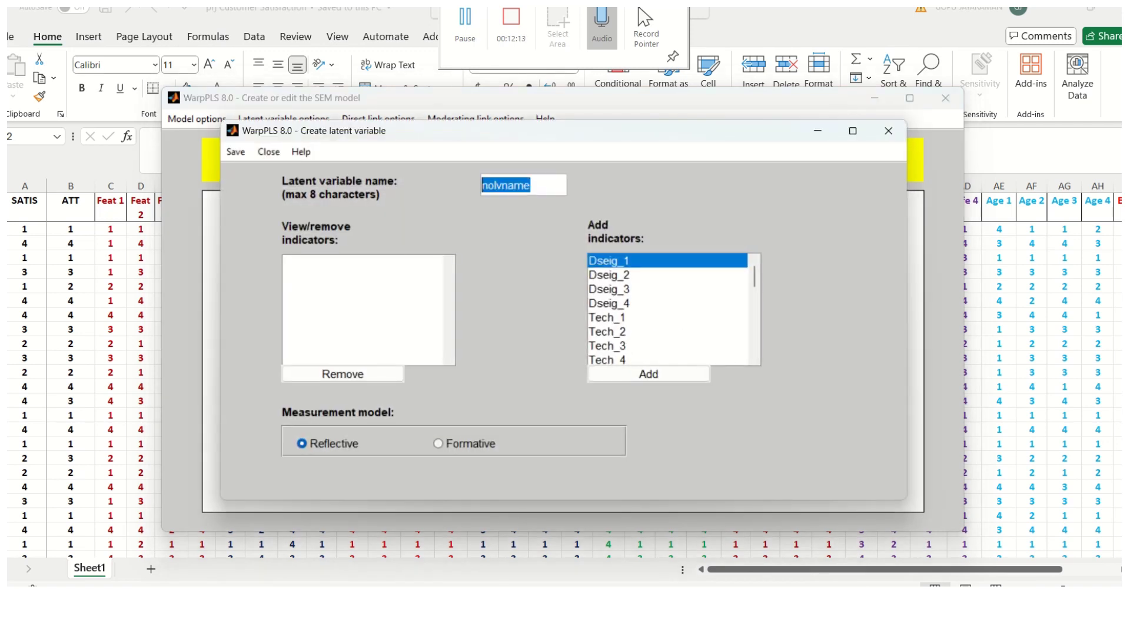
pyautogui.press('BackSpace')
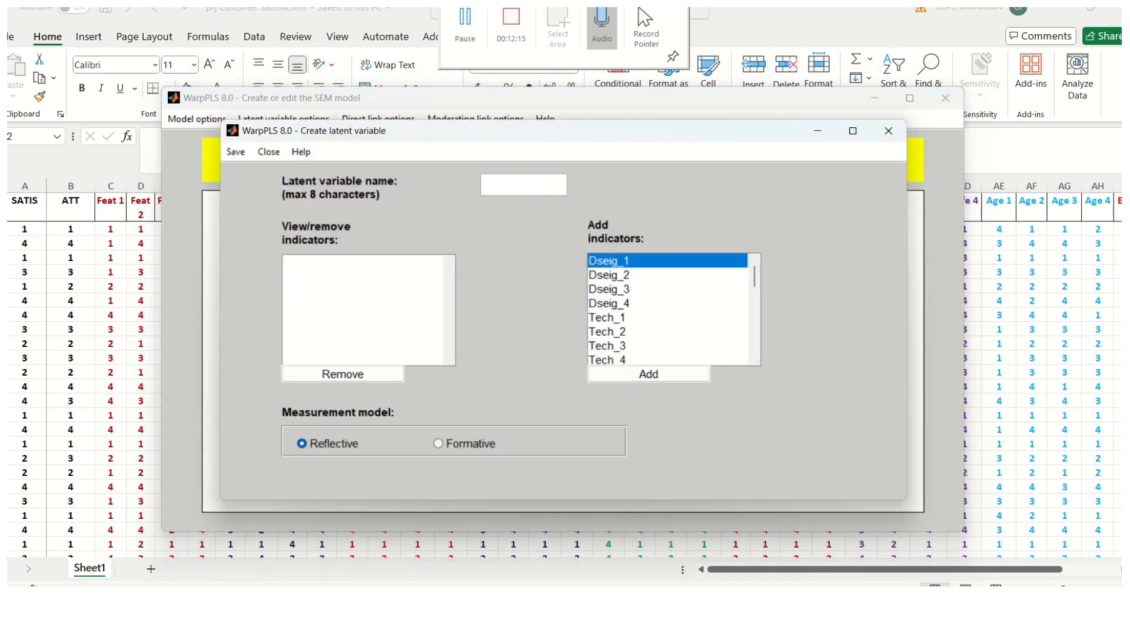
pyautogui.write('DESIGN')
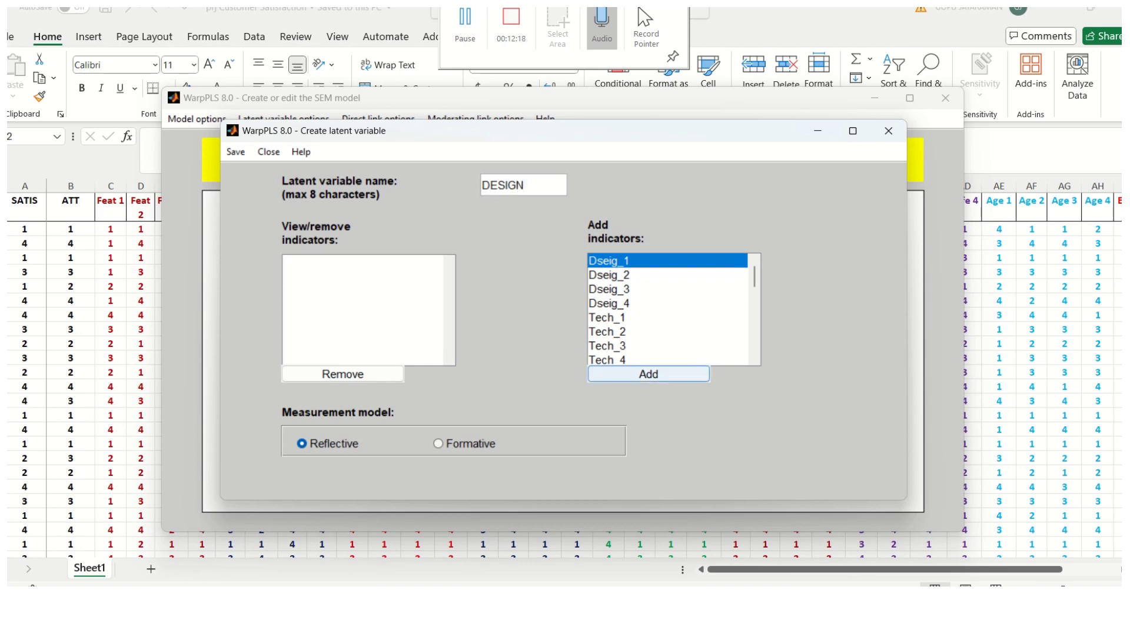
# Save DESIGN with indicators Dseig_1 to Dseig_4 as a reflective variable and move it closer to FEATURES, on its left
pyautogui.click(649, 374)
pyautogui.click(649, 374)
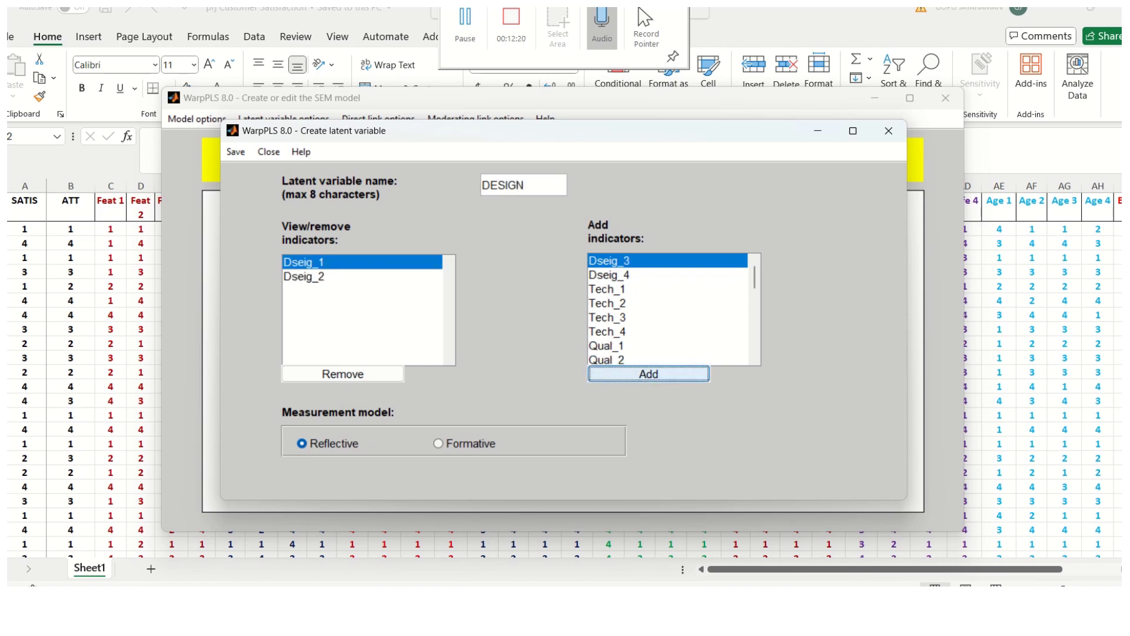
pyautogui.click(649, 374)
pyautogui.click(648, 374)
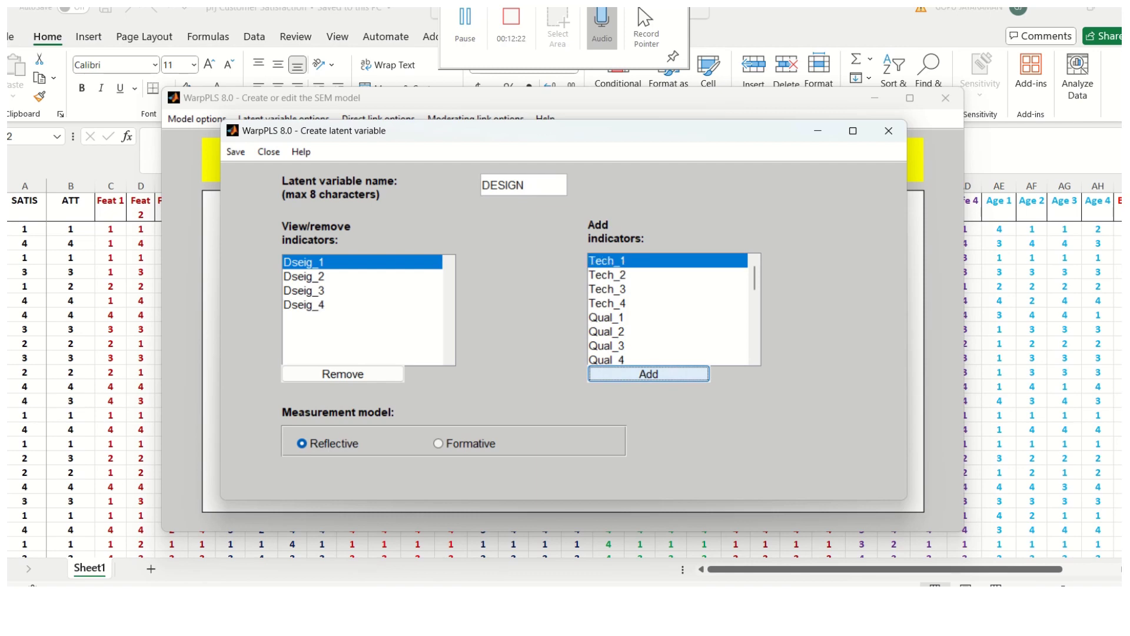
pyautogui.click(236, 152)
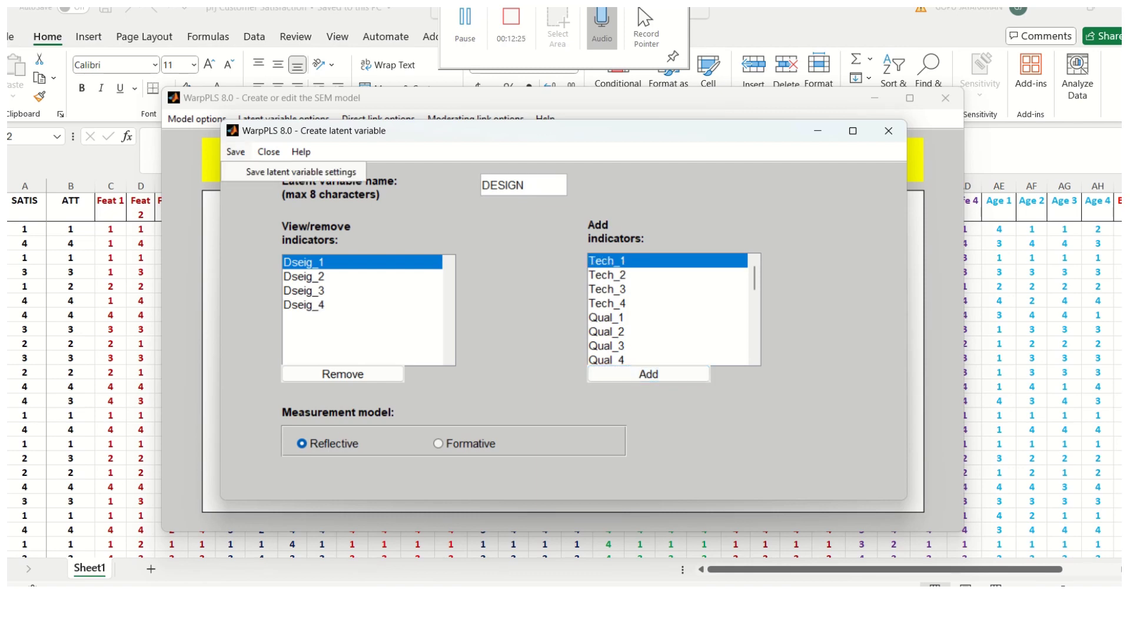
pyautogui.click(301, 171)
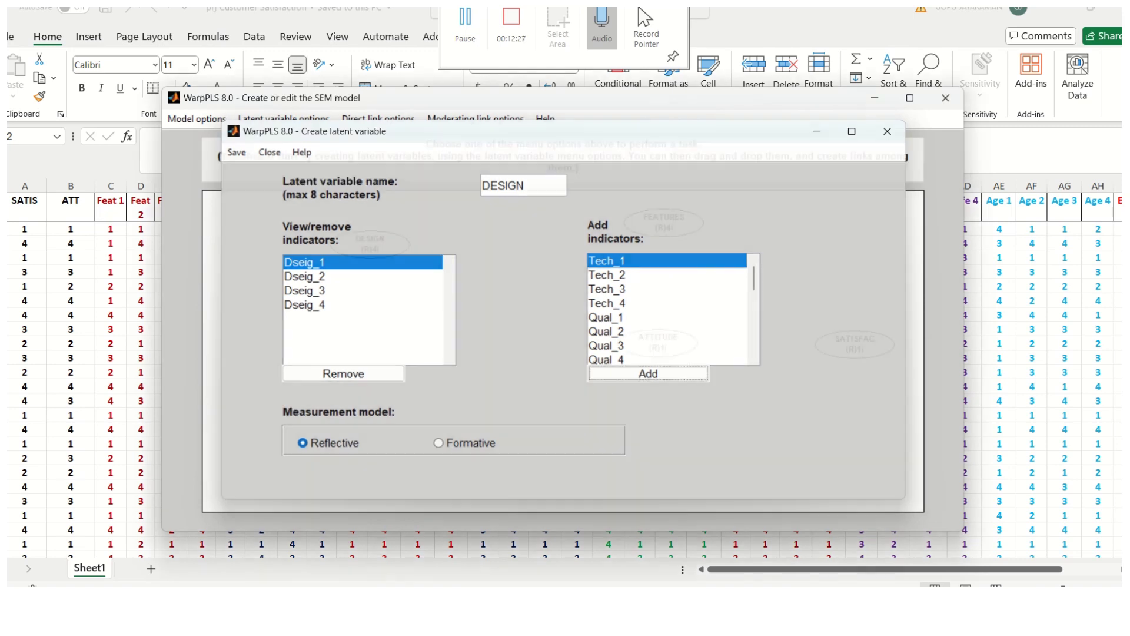
pyautogui.moveTo(370, 243); pyautogui.dragTo(499, 231)
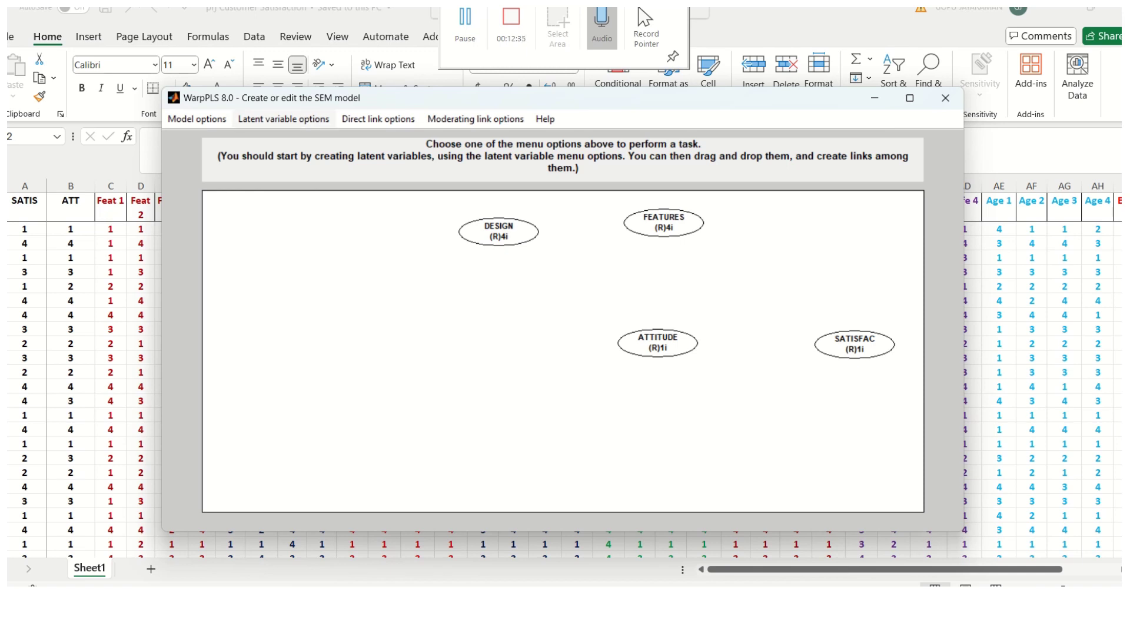
# Start a latent variable to the lower left of DESIGN and name it TECHNICA, keeping within the eight-character limit
pyautogui.click(284, 118)
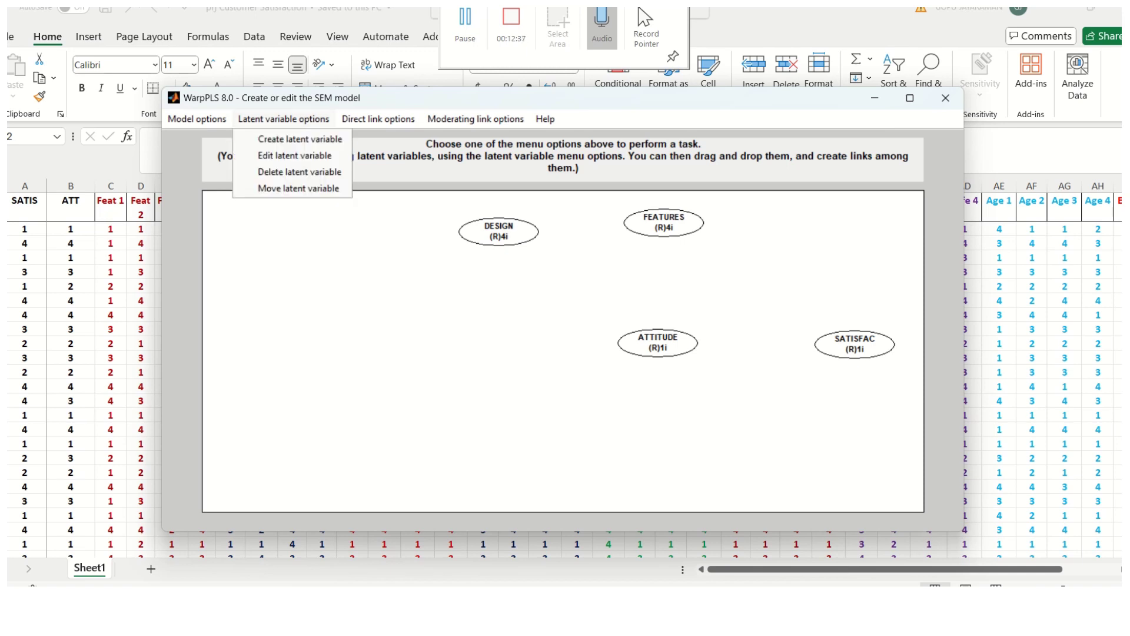
pyautogui.click(300, 139)
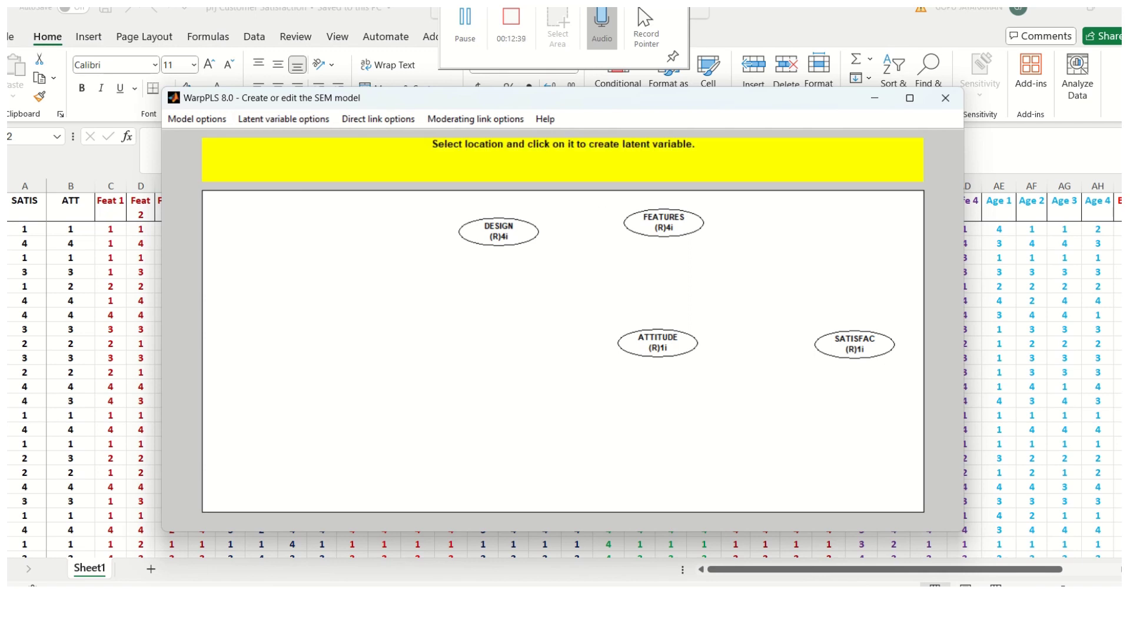
pyautogui.click(365, 277)
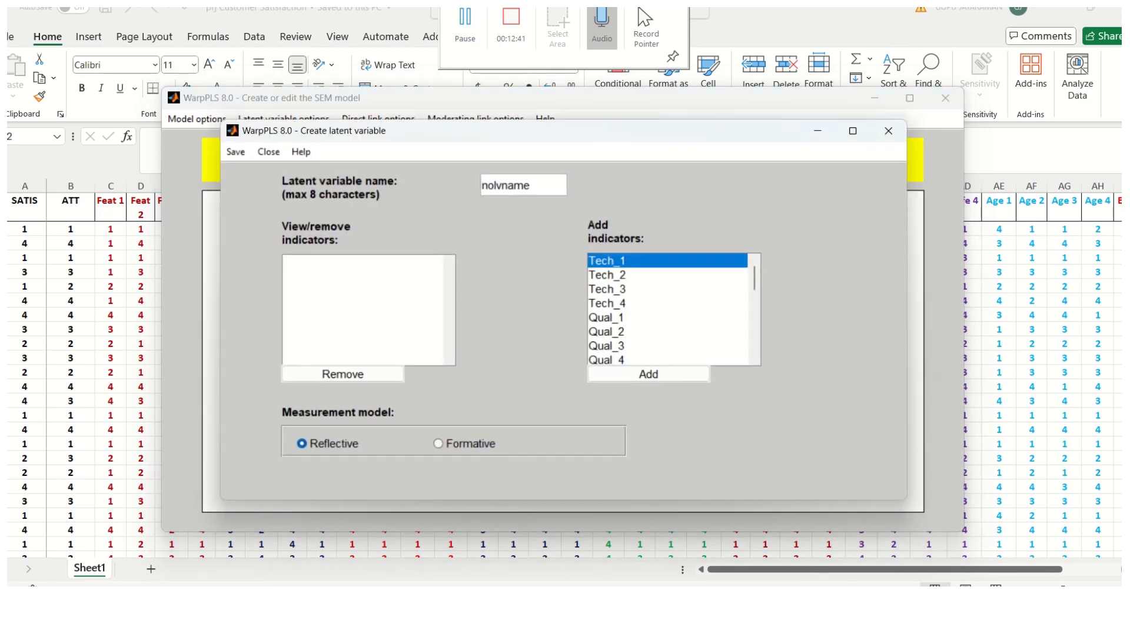
pyautogui.hotkey('ctrl', 'a')
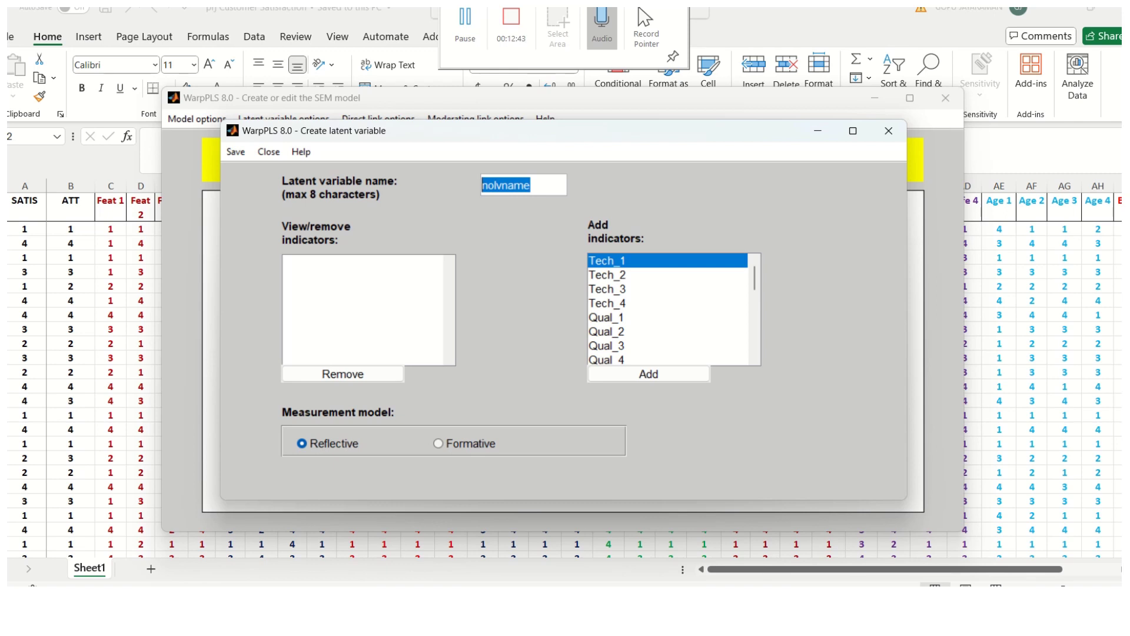
pyautogui.press('BackSpace')
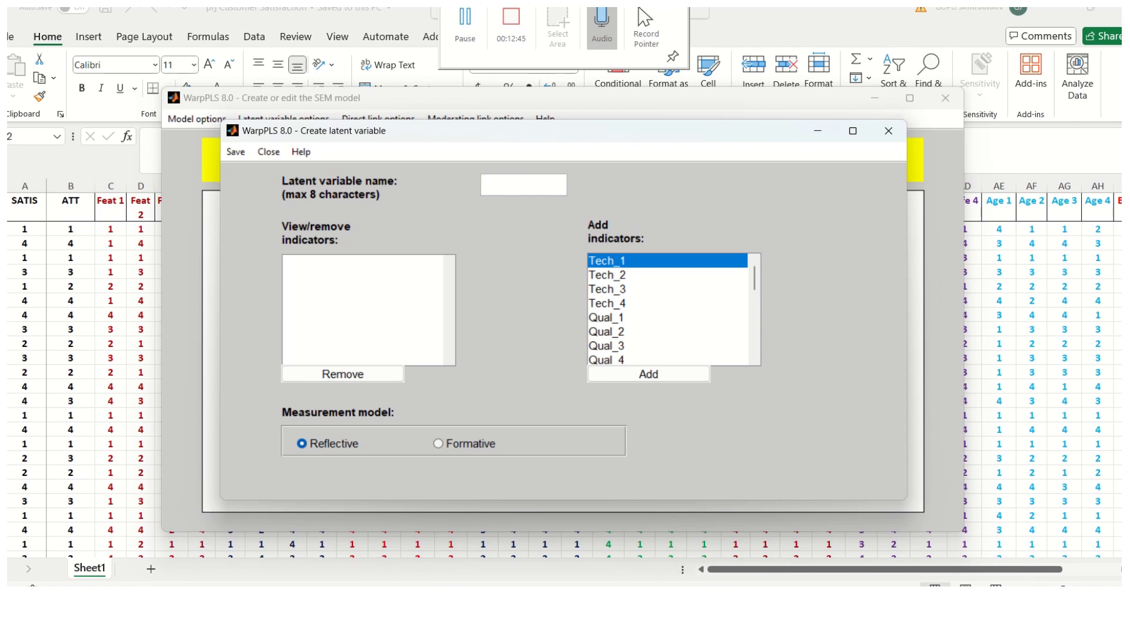
pyautogui.write('TECHNICAL')
pyautogui.press('BackSpace')
pyautogui.click(649, 373)
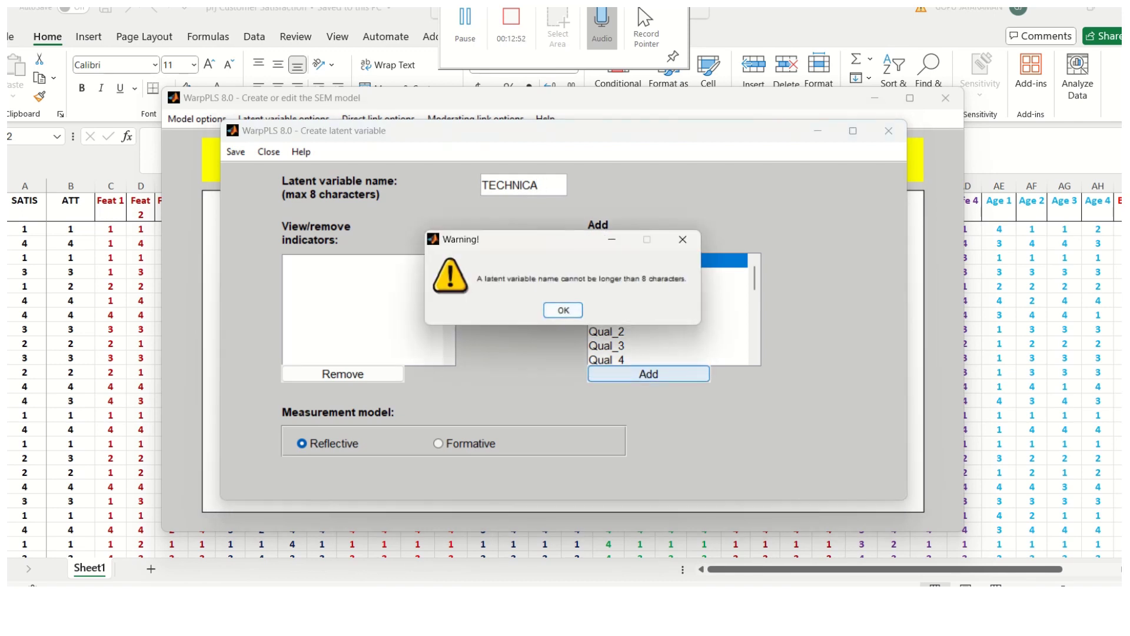
pyautogui.click(563, 310)
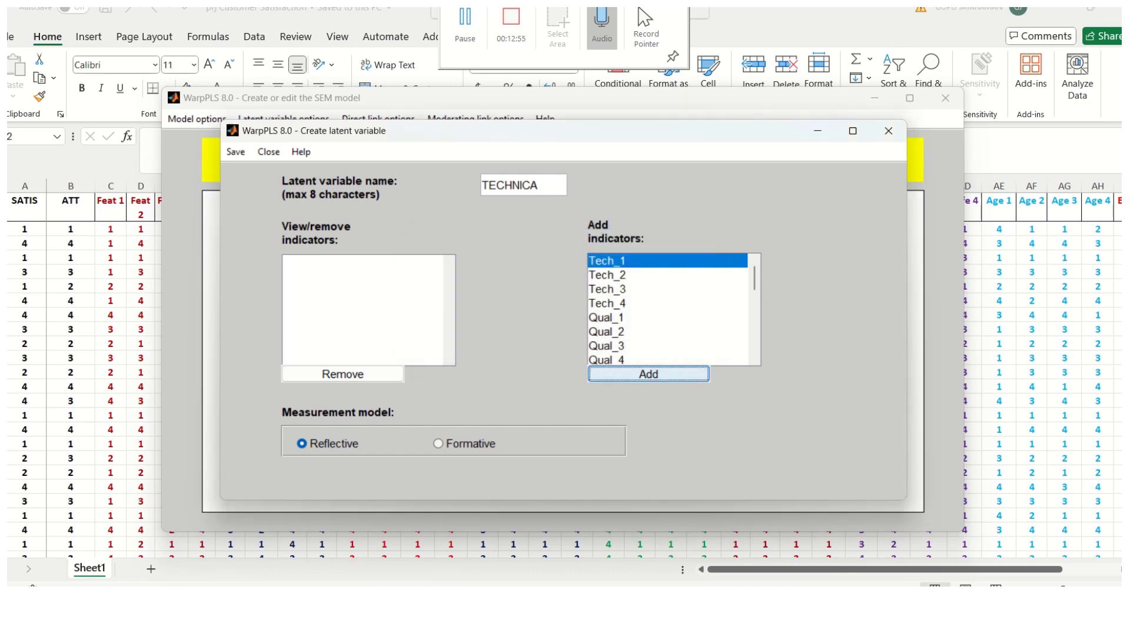
# Save TECHNICA with indicators Tech_1 to Tech_4 as a reflective variable and shift it slightly down and right, below-left of DESIGN
pyautogui.press('space')
pyautogui.press('space')
pyautogui.press('space')
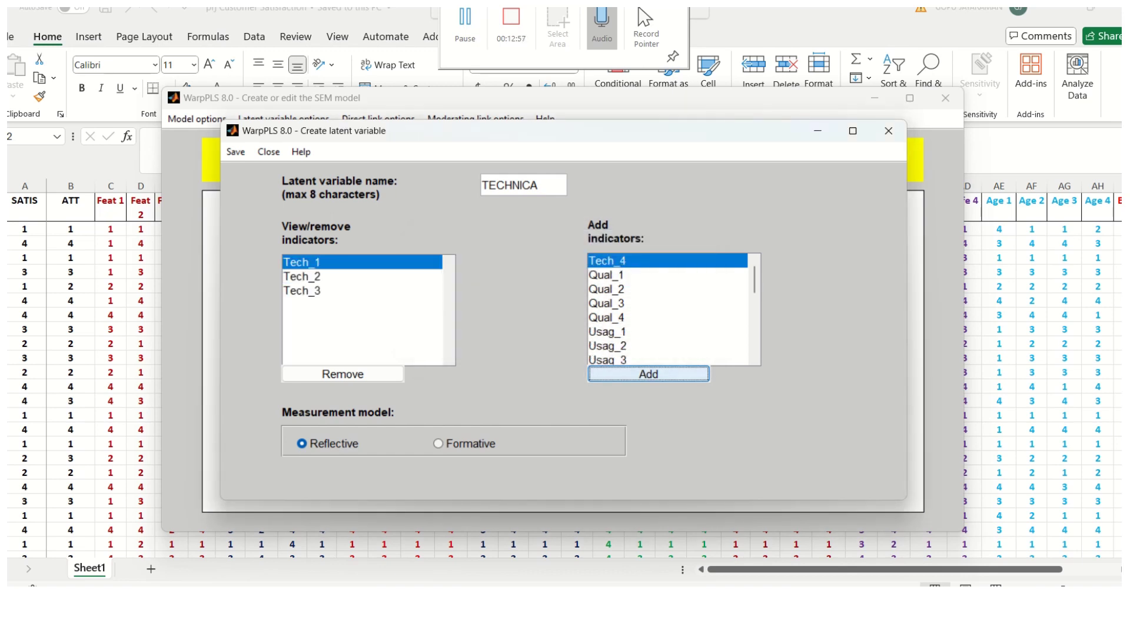
pyautogui.press('space')
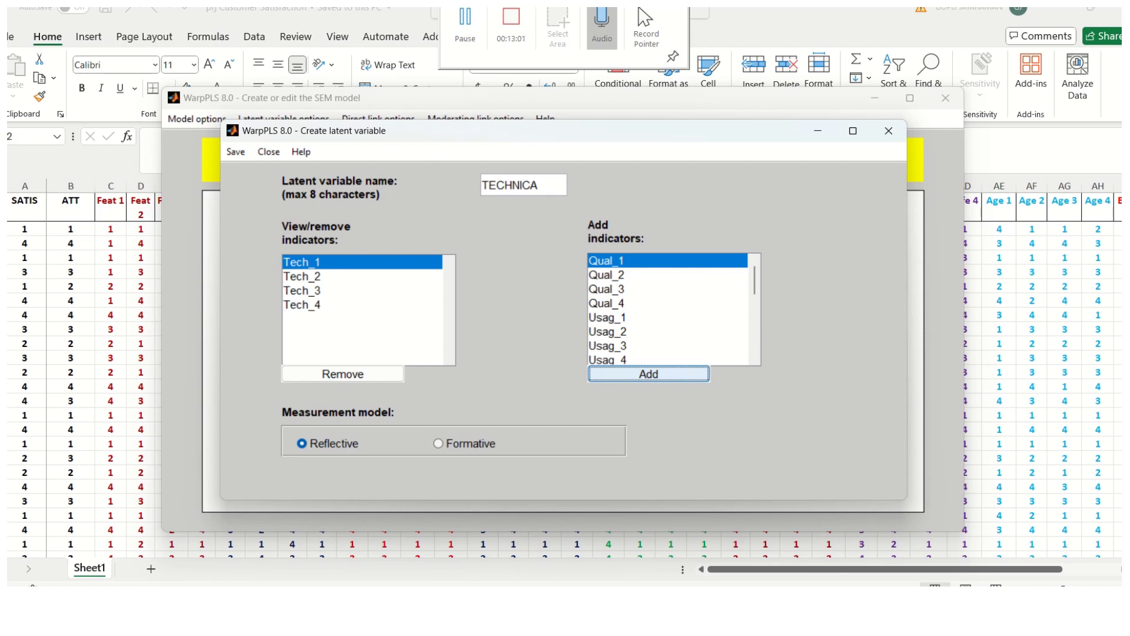
pyautogui.press('alt')
pyautogui.press('Down')
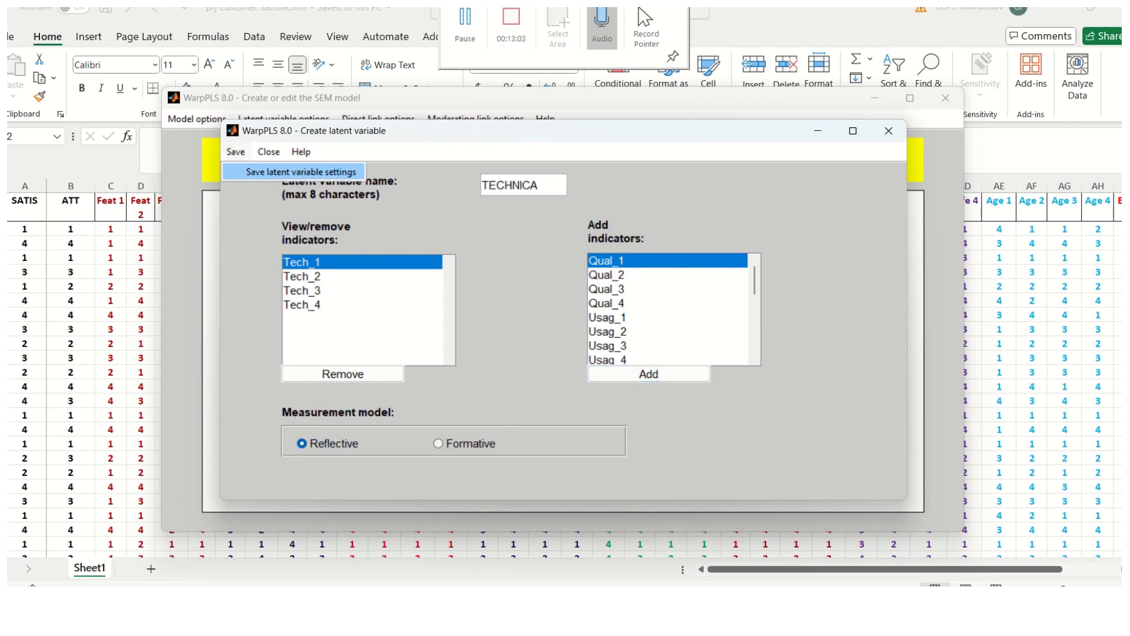
pyautogui.press('Return')
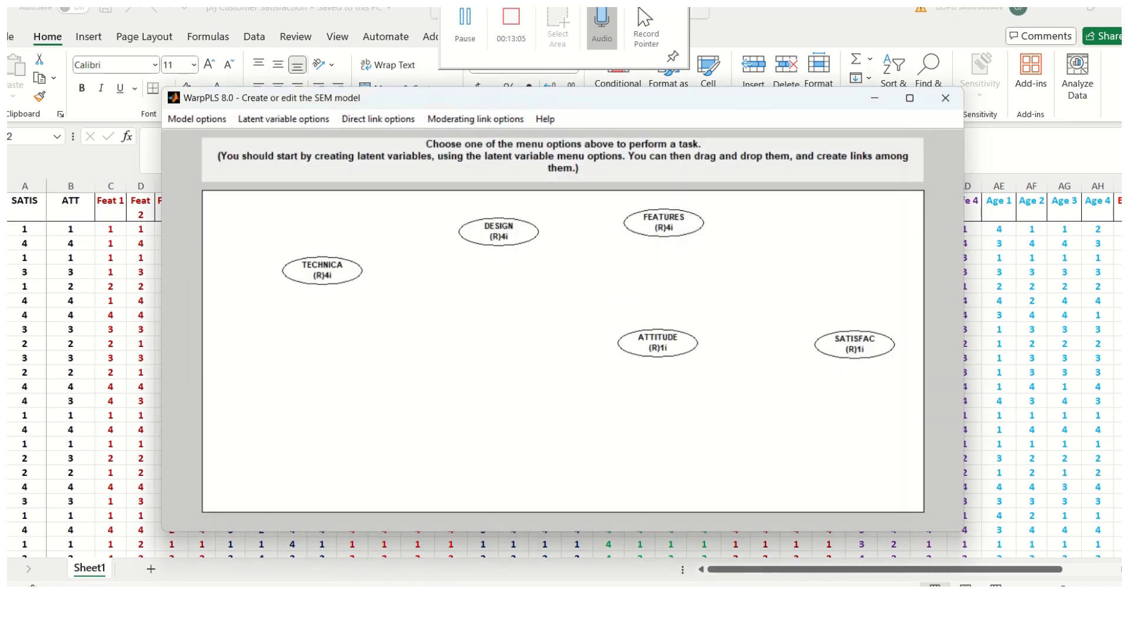
pyautogui.moveTo(322, 269)
pyautogui.mouseDown()
pyautogui.moveTo(328, 294)
pyautogui.moveTo(349, 294)
pyautogui.moveTo(354, 281)
pyautogui.moveTo(330, 276)
pyautogui.mouseUp()
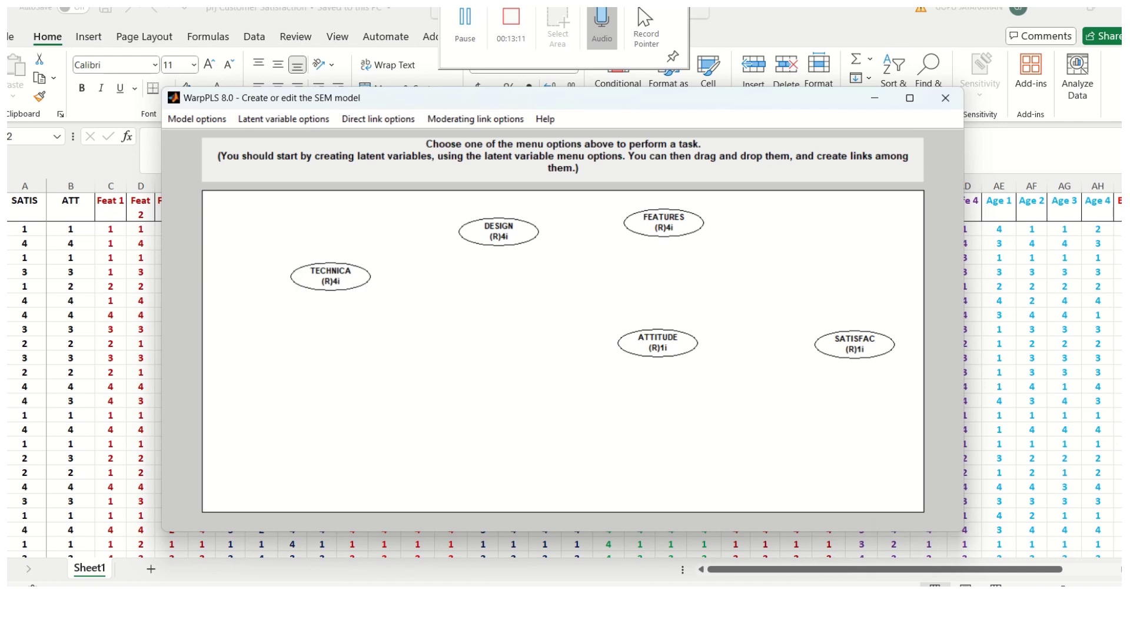
# Start a latent variable in the model area below TECHNICA and name it QUALITY
pyautogui.click(283, 119)
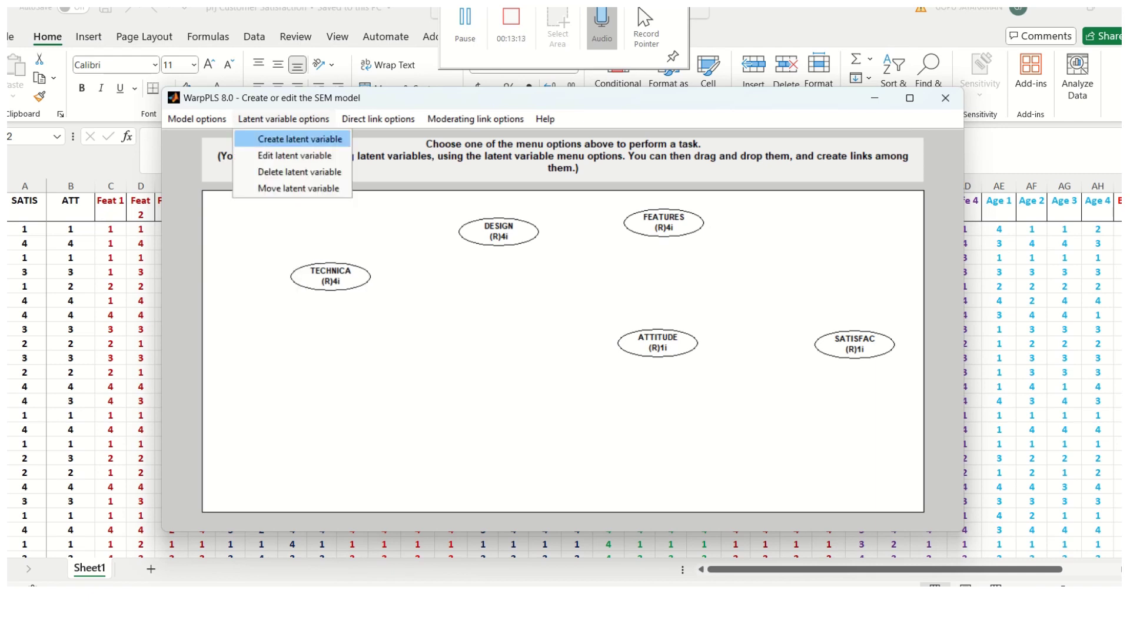
pyautogui.click(302, 139)
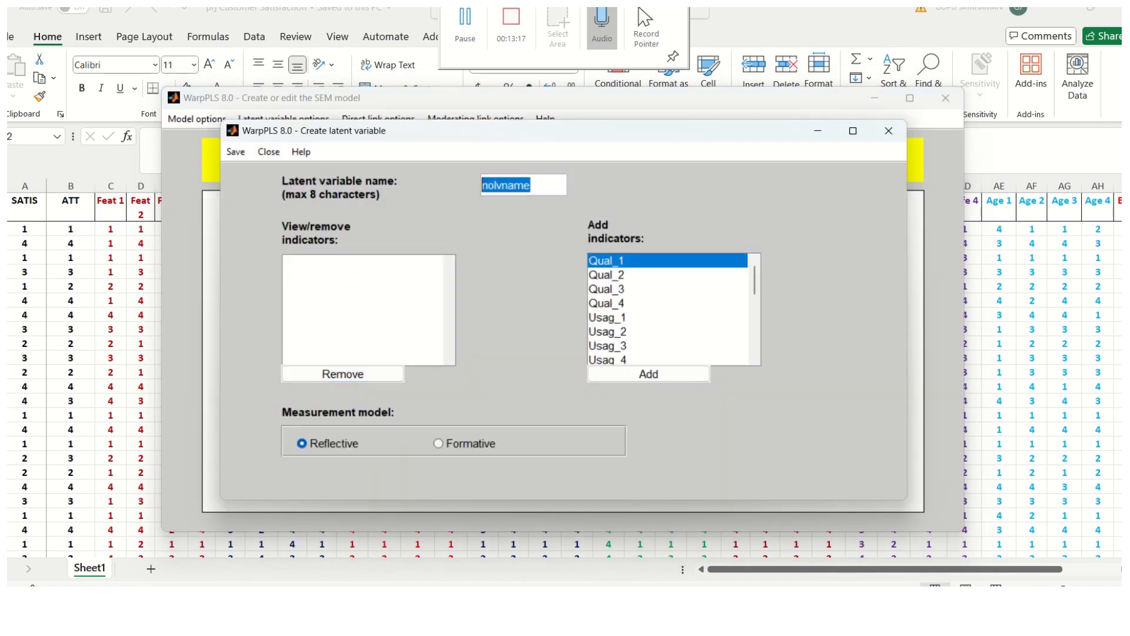
pyautogui.press('BackSpace')
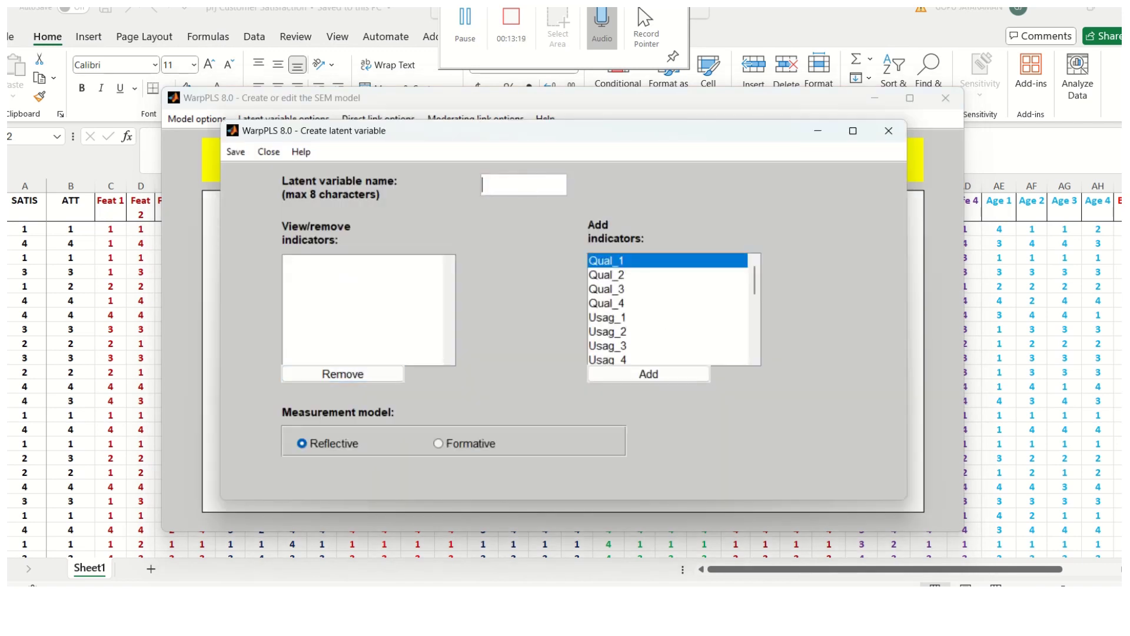
pyautogui.write('QUALITY')
# Add indicators Qual_1 to Qual_4 to QUALITY and save it as a reflective variable
pyautogui.click(648, 373)
pyautogui.click(648, 374)
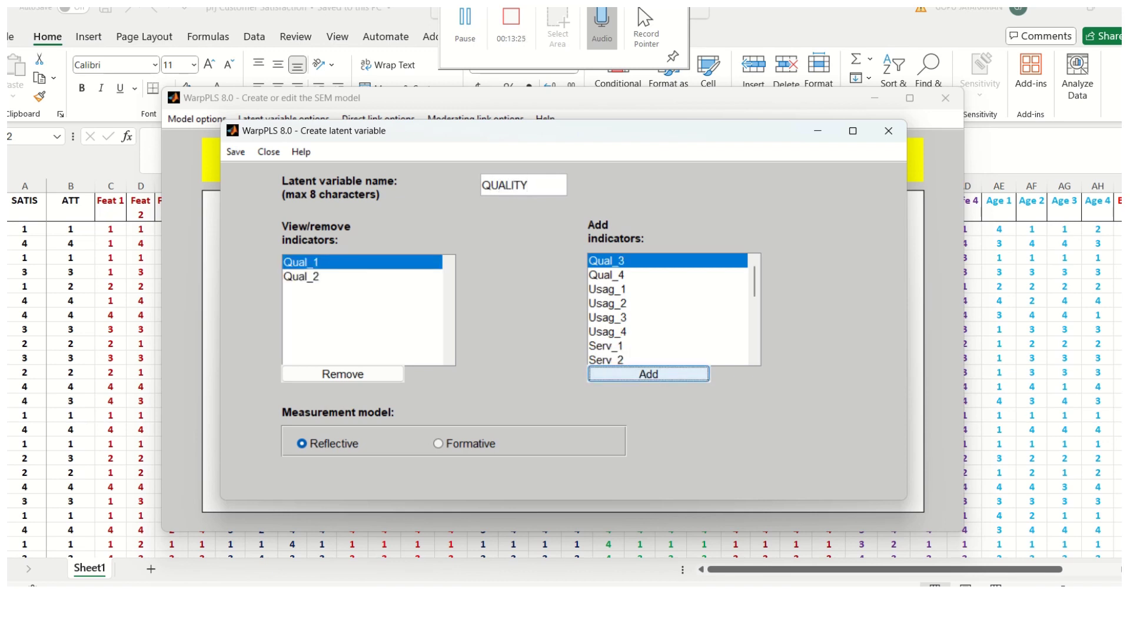
pyautogui.click(648, 374)
pyautogui.click(648, 374)
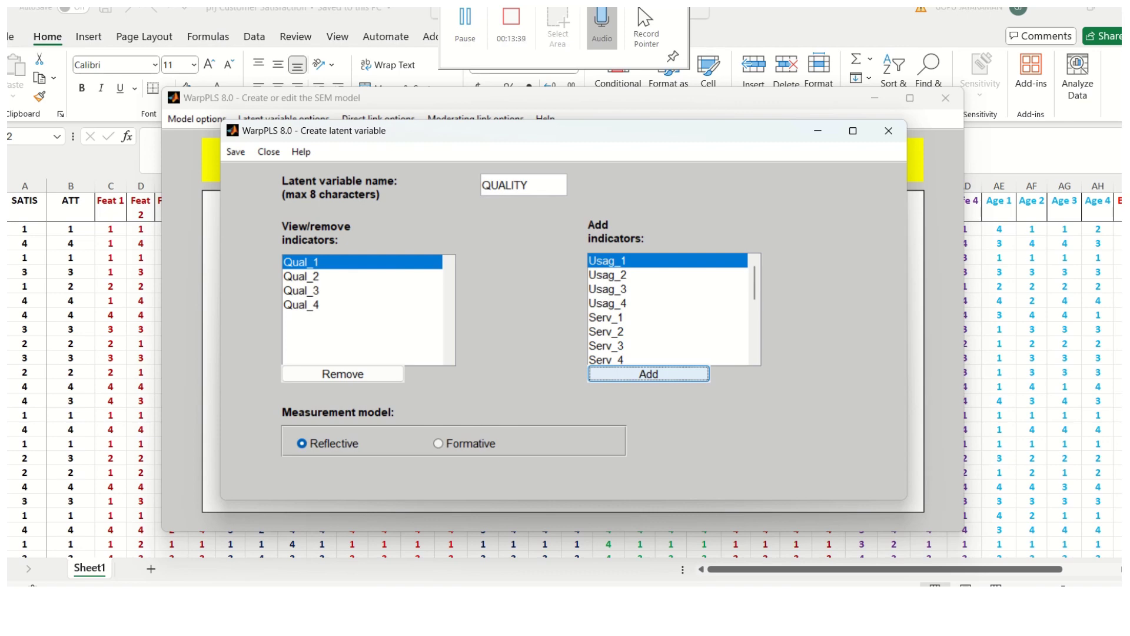
pyautogui.click(236, 151)
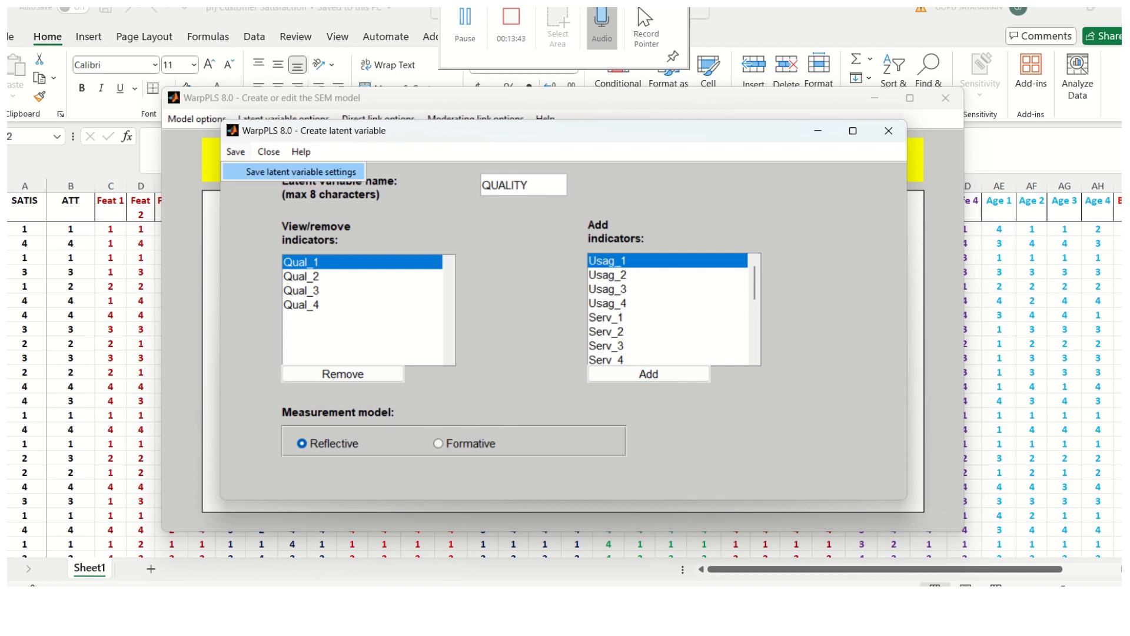
pyautogui.click(301, 171)
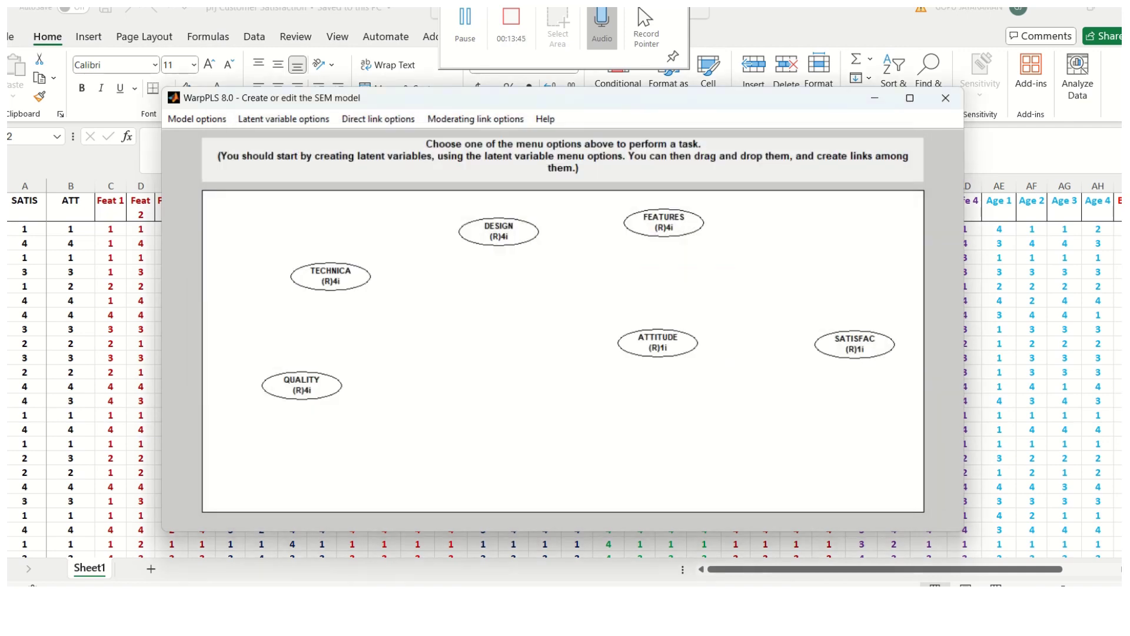
# Rearrange the model by moving TECHNICA up level with DESIGN and QUALITY down to the lower edge, directly beneath TECHNICA
pyautogui.moveTo(302, 385); pyautogui.dragTo(308, 451)
pyautogui.moveTo(331, 276); pyautogui.dragTo(305, 230)
pyautogui.moveTo(309, 451); pyautogui.dragTo(306, 473)
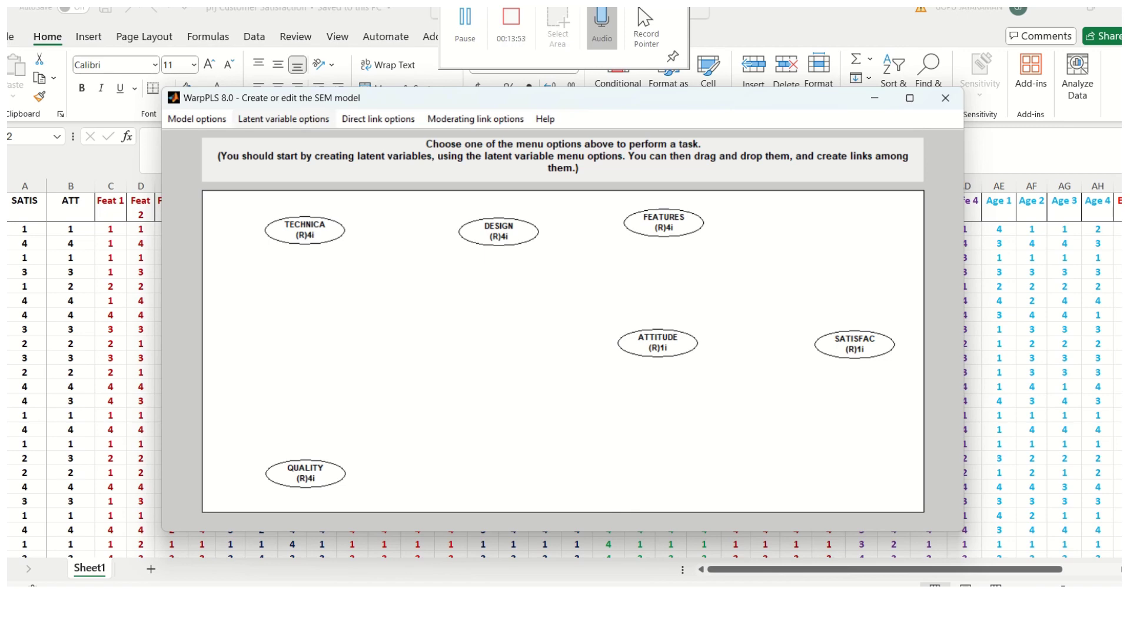
# Start another latent variable to the right of QUALITY, beneath DESIGN, and name it USAGE
pyautogui.click(283, 118)
pyautogui.click(283, 139)
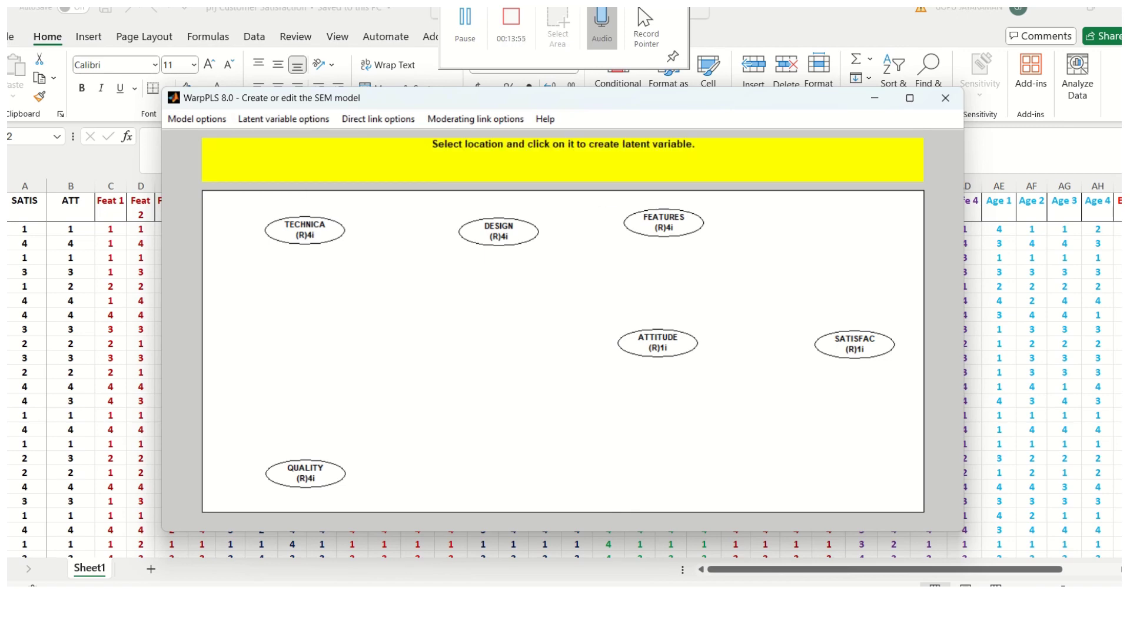
pyautogui.click(497, 473)
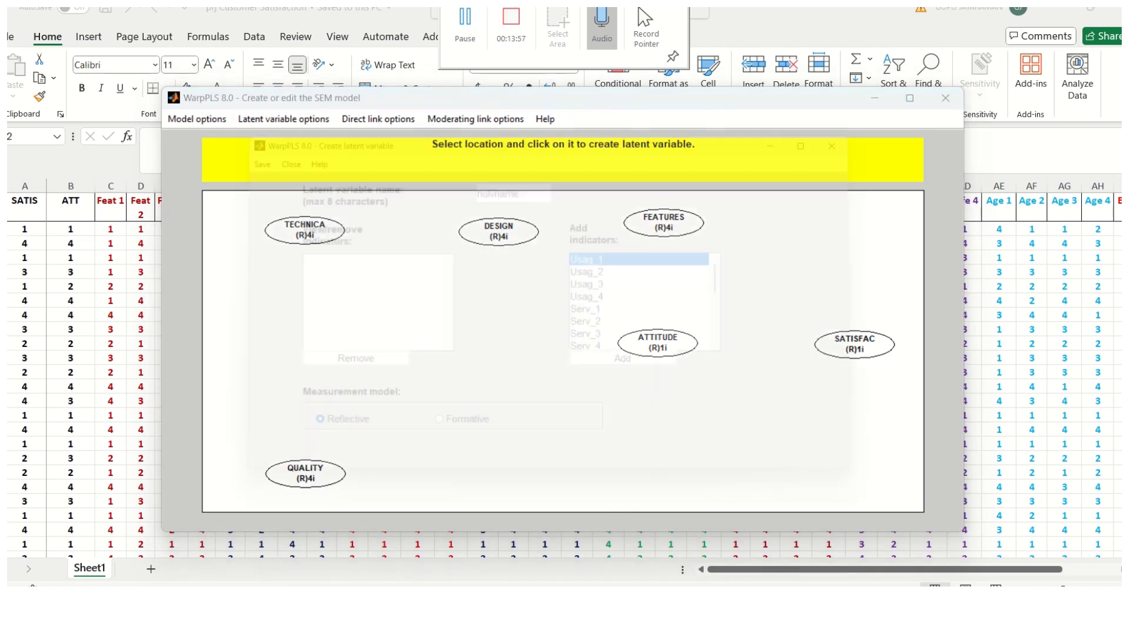
pyautogui.moveTo(533, 185); pyautogui.dragTo(481, 186)
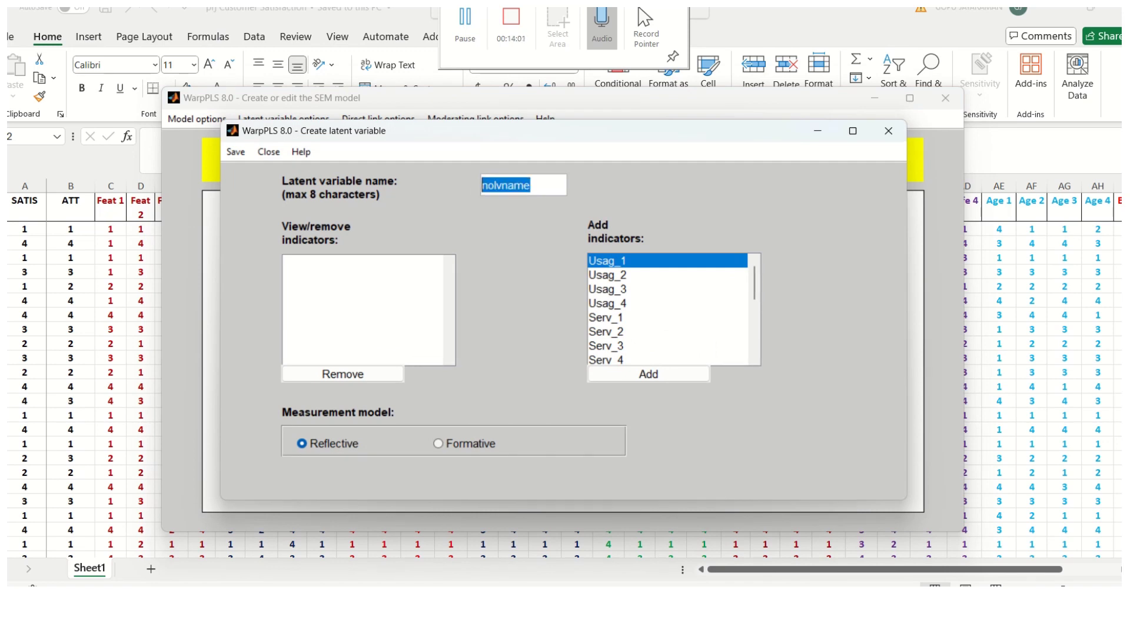
pyautogui.write('USAGE')
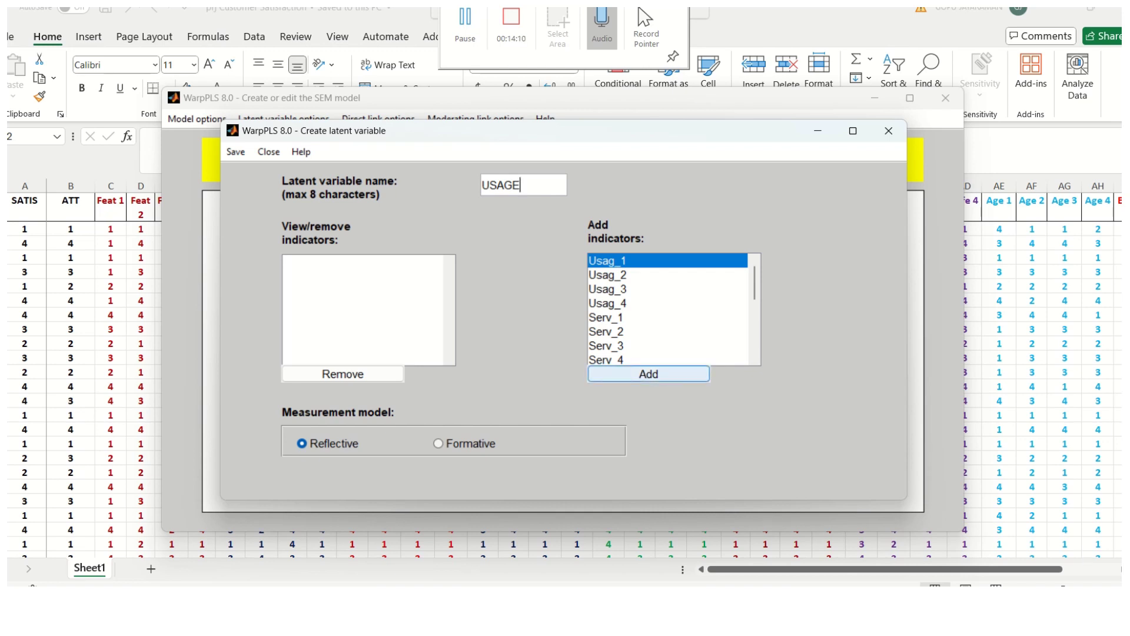
# Save USAGE with indicators Usag_1 to Usag_4 as a reflective variable and move it farther right of QUALITY, below DESIGN
pyautogui.click(649, 374)
pyautogui.click(648, 373)
pyautogui.click(649, 374)
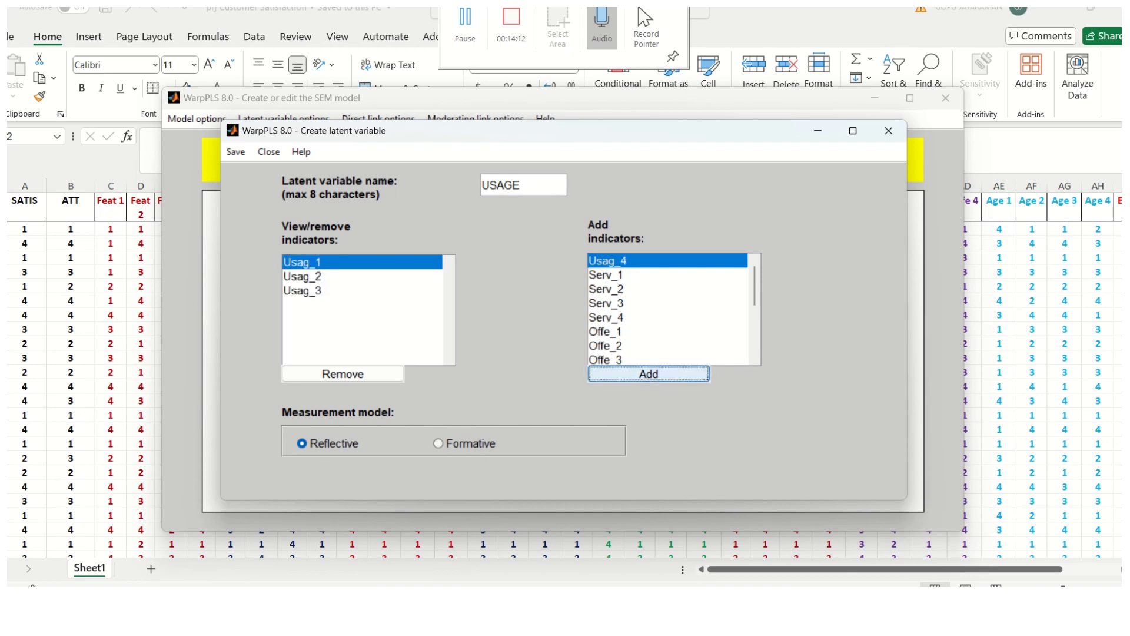
pyautogui.click(648, 374)
pyautogui.click(235, 151)
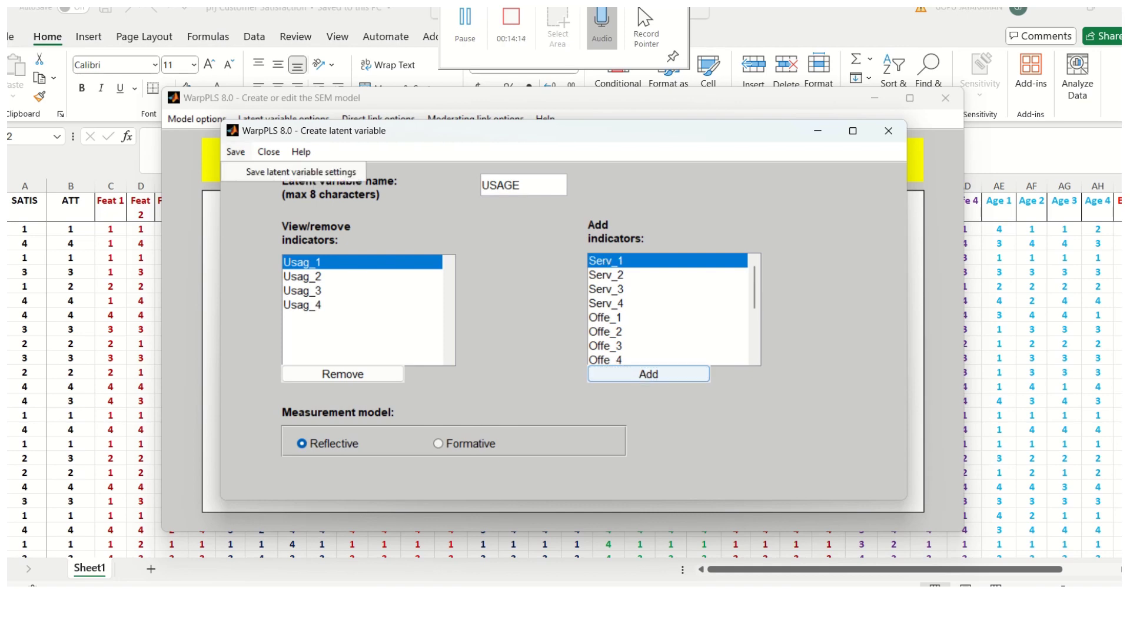
pyautogui.click(301, 172)
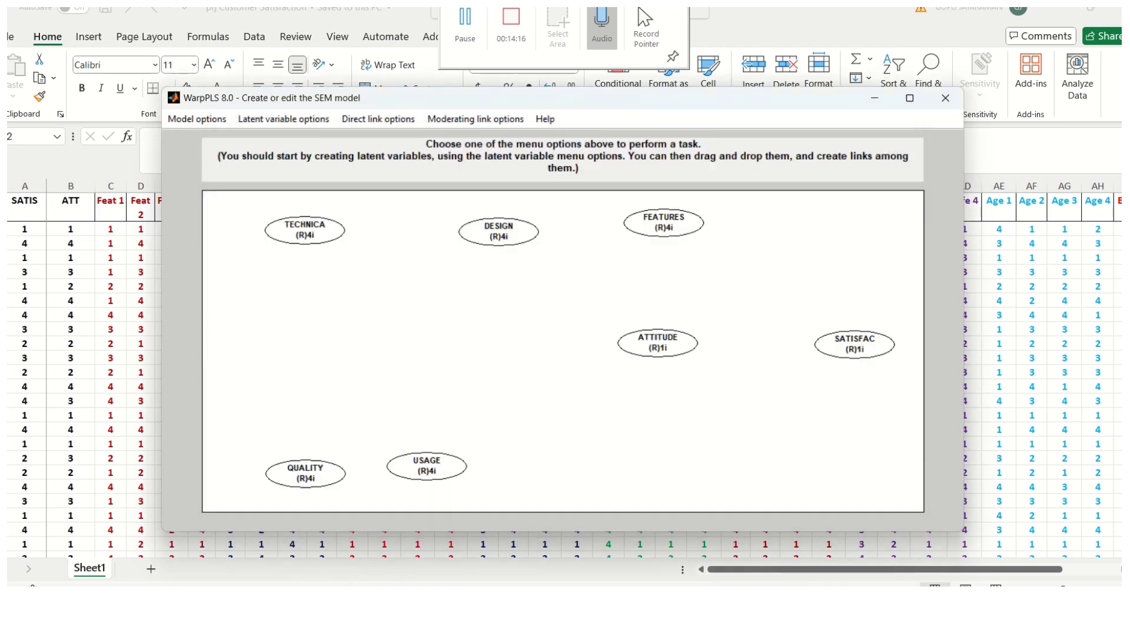
pyautogui.moveTo(426, 466); pyautogui.dragTo(495, 482)
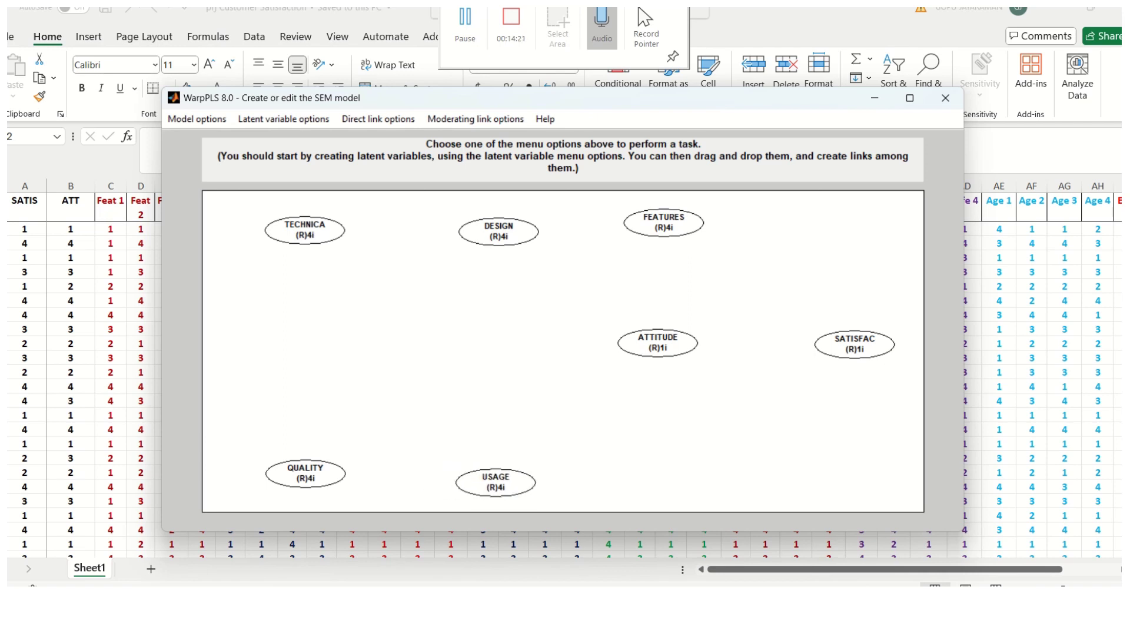
# Start a latent variable between TECHNICA and QUALITY and name it SERVICE
pyautogui.click(283, 119)
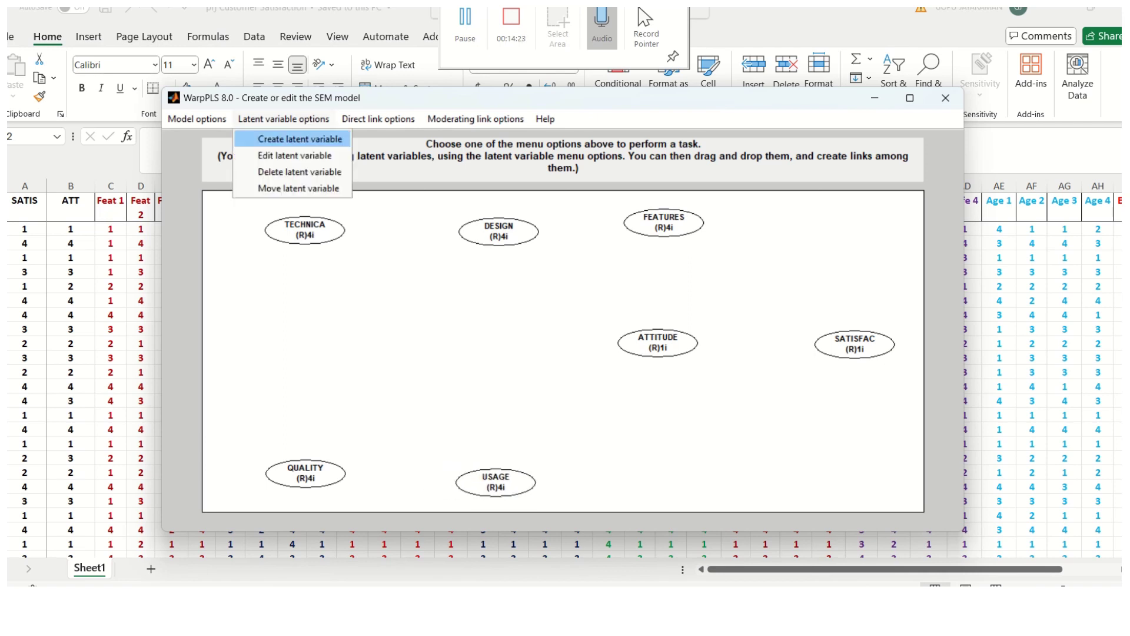
pyautogui.click(298, 139)
pyautogui.click(304, 347)
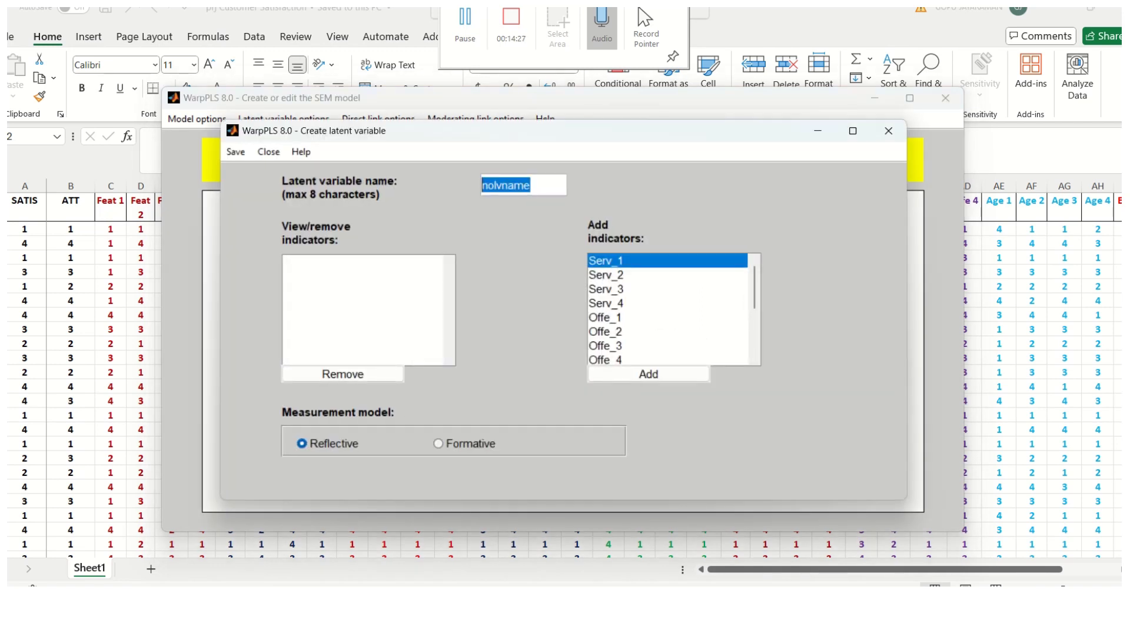
pyautogui.write('SERVICE')
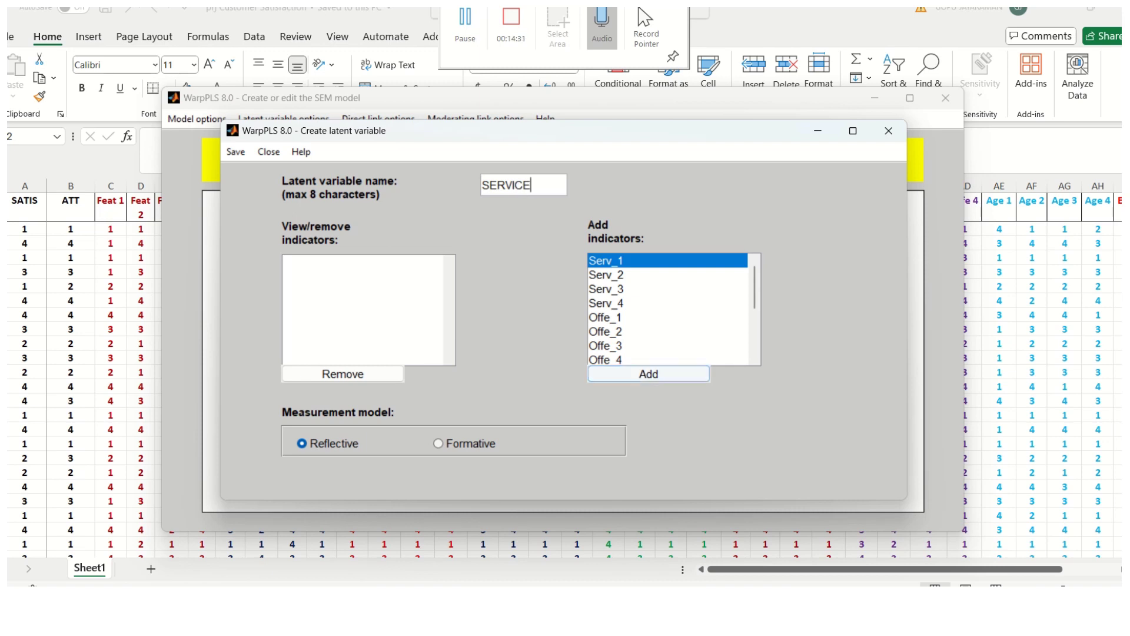
# Add indicators Serv_1 to Serv_4 to SERVICE and save it as a reflective variable
pyautogui.click(649, 374)
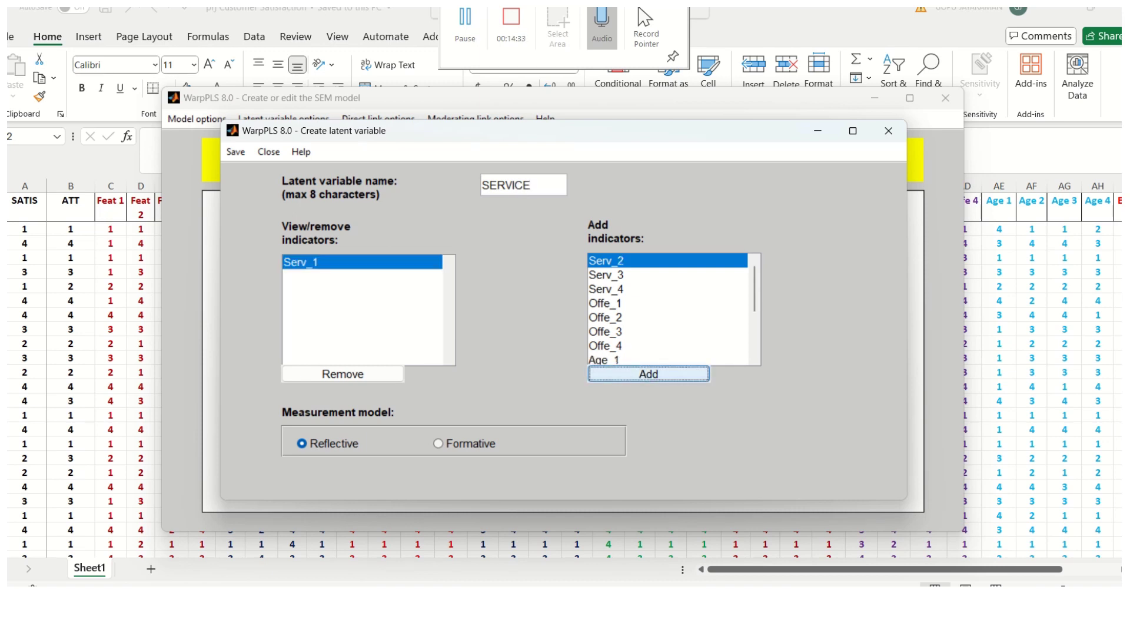
pyautogui.press('space')
pyautogui.press('space')
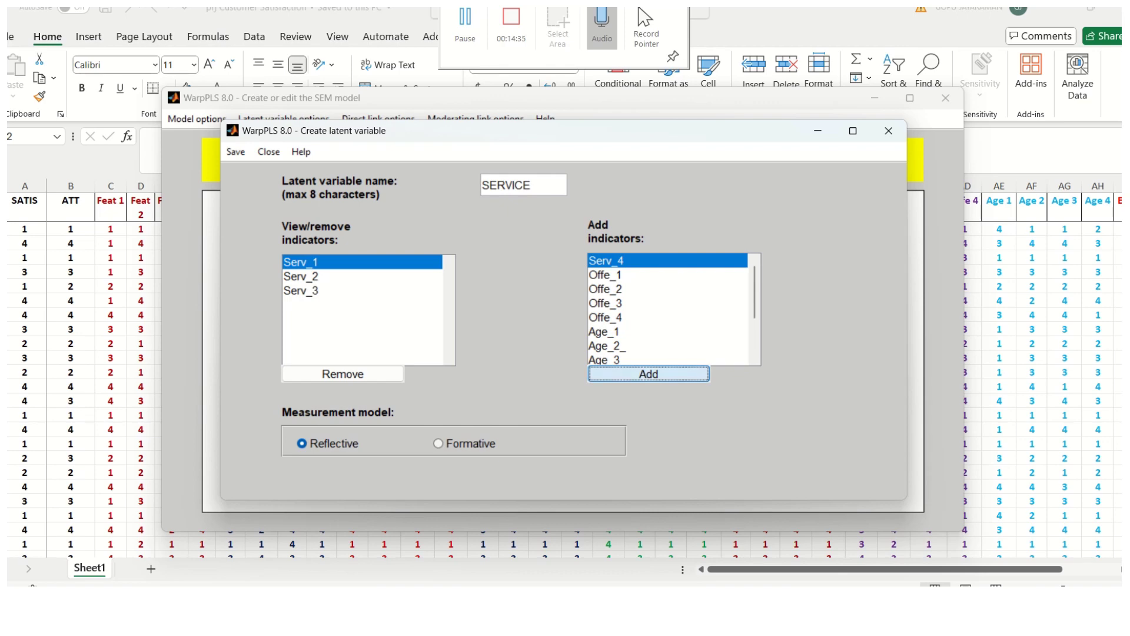
pyautogui.press('space')
pyautogui.press('alt')
pyautogui.press('Down')
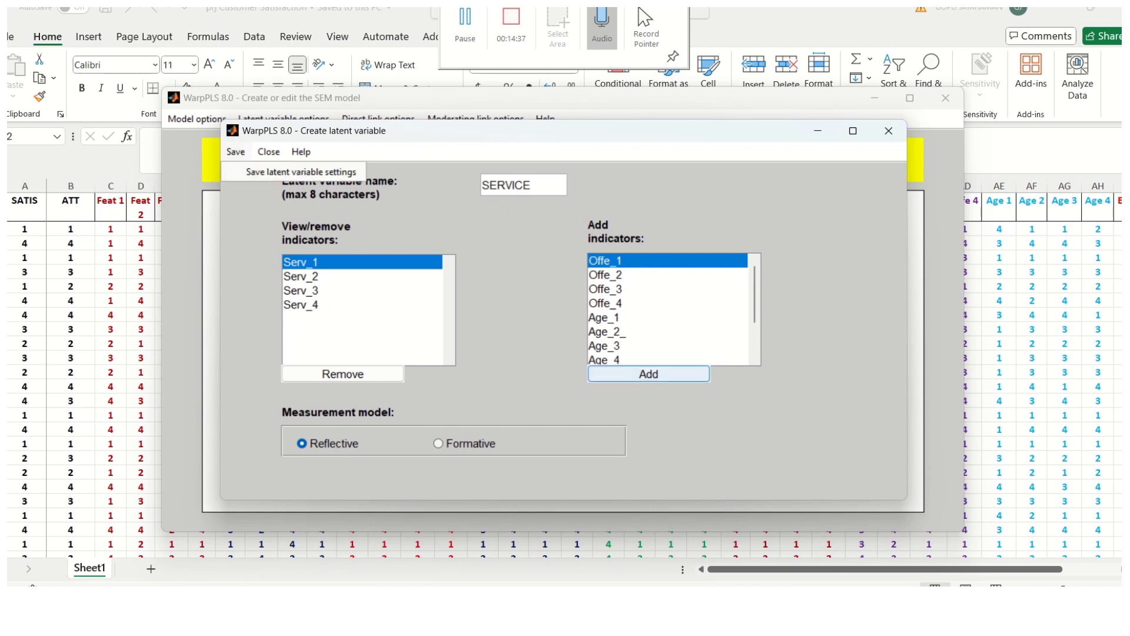
pyautogui.press('Return')
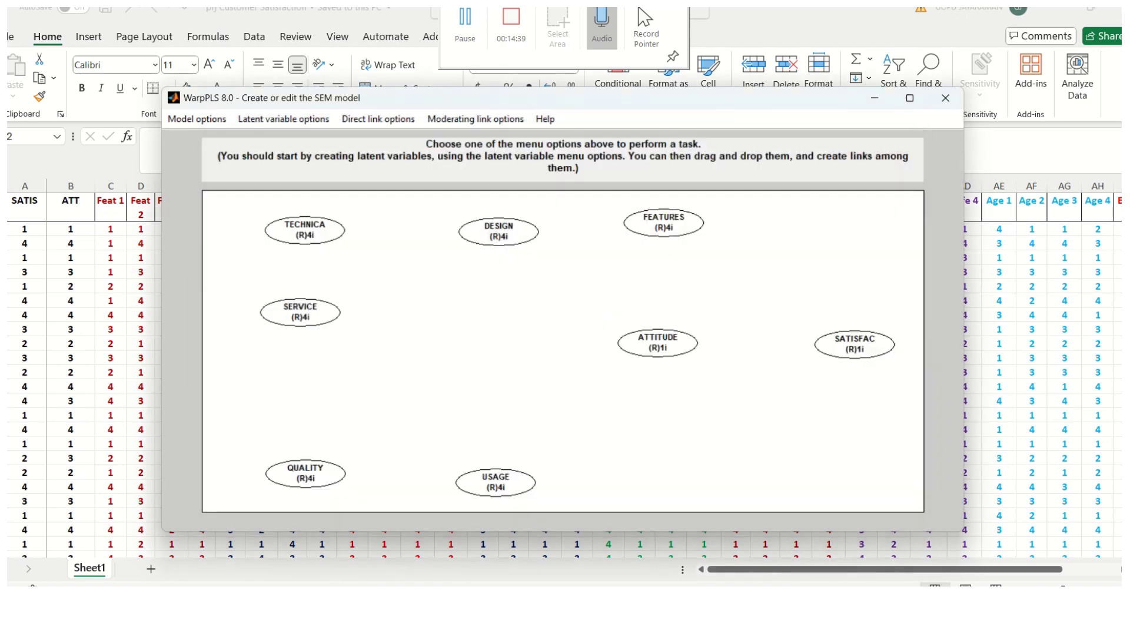